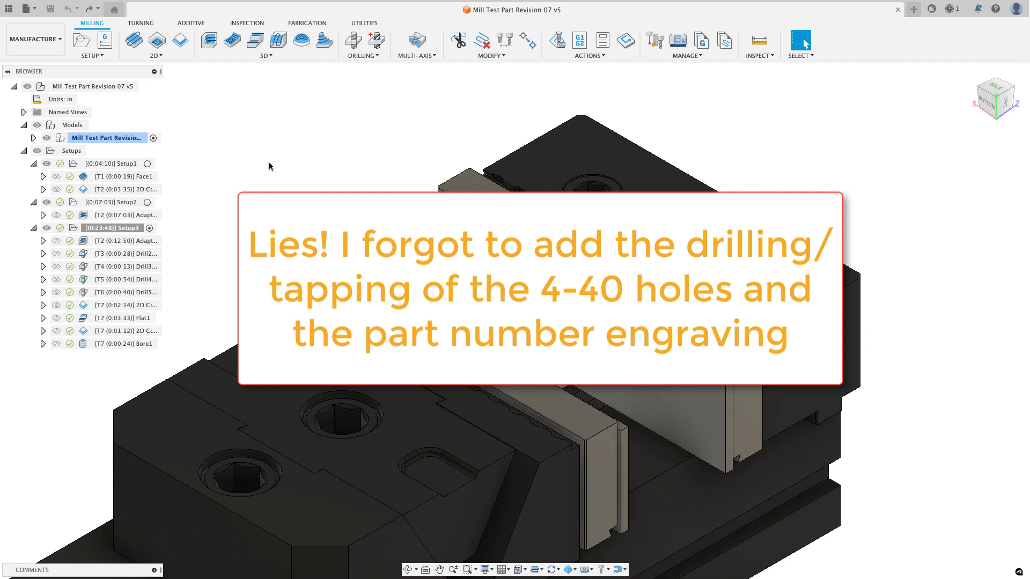
- Run a machine simulation of the toolpaths in Setup1, Setup2 and Setup3 together
click(126, 163)
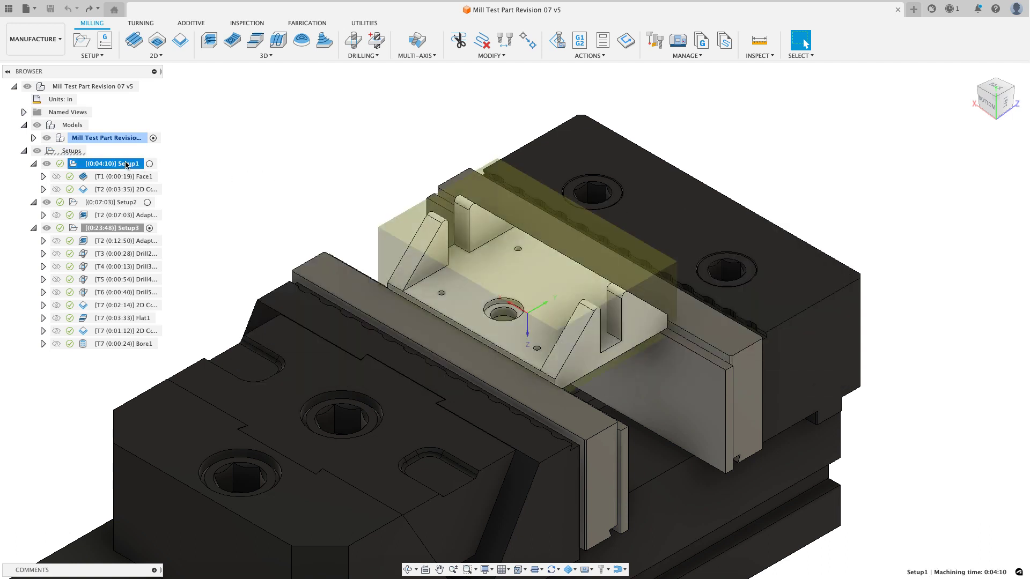
shift+click(127, 202)
shift+click(120, 228)
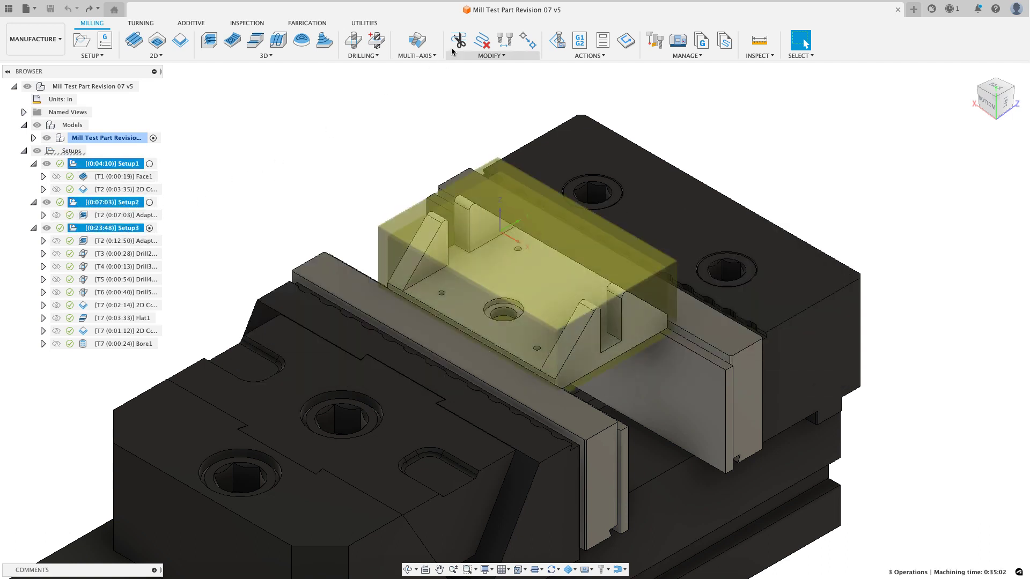
click(556, 40)
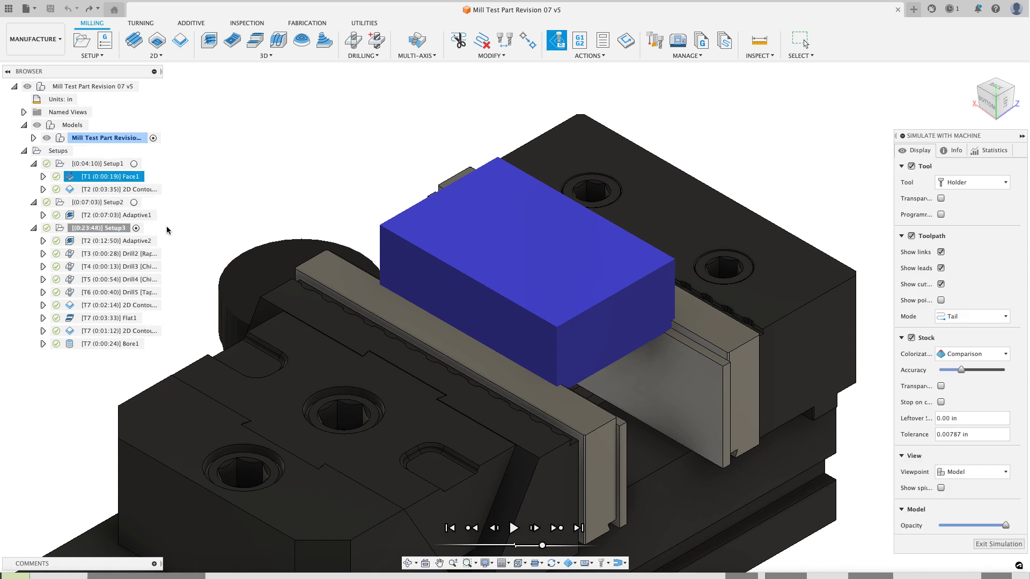
click(513, 528)
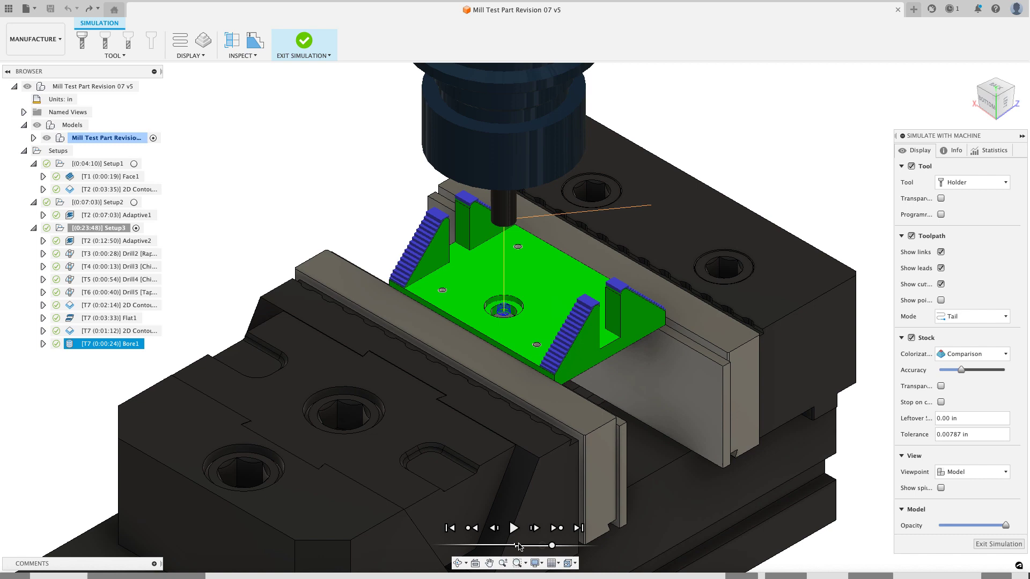
- Inspect the sloped ribs in the simulated stock, exit the simulation and examine the same ribs on the model
scroll(474, 177, up, 10)
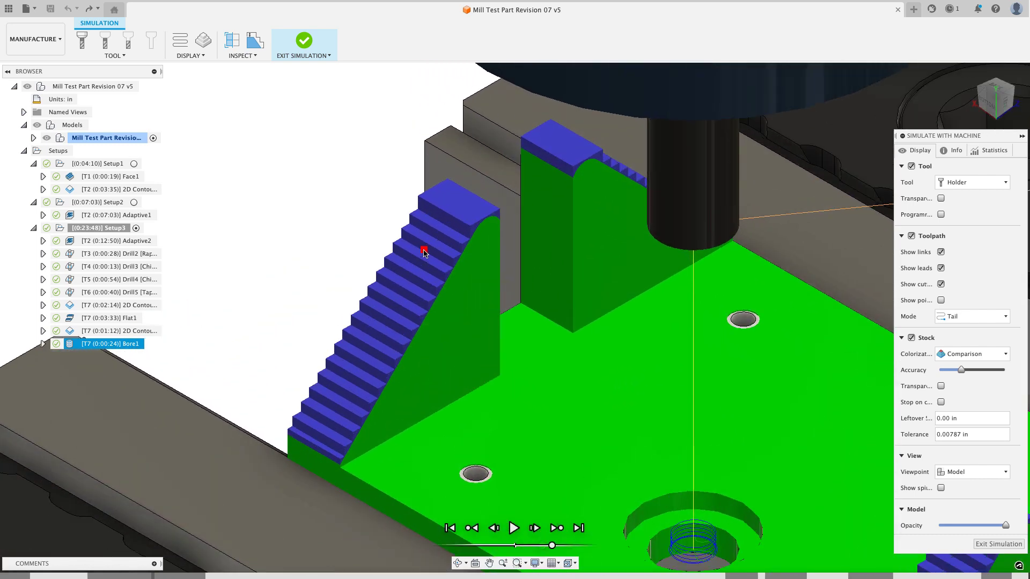
scroll(386, 272, down, 10)
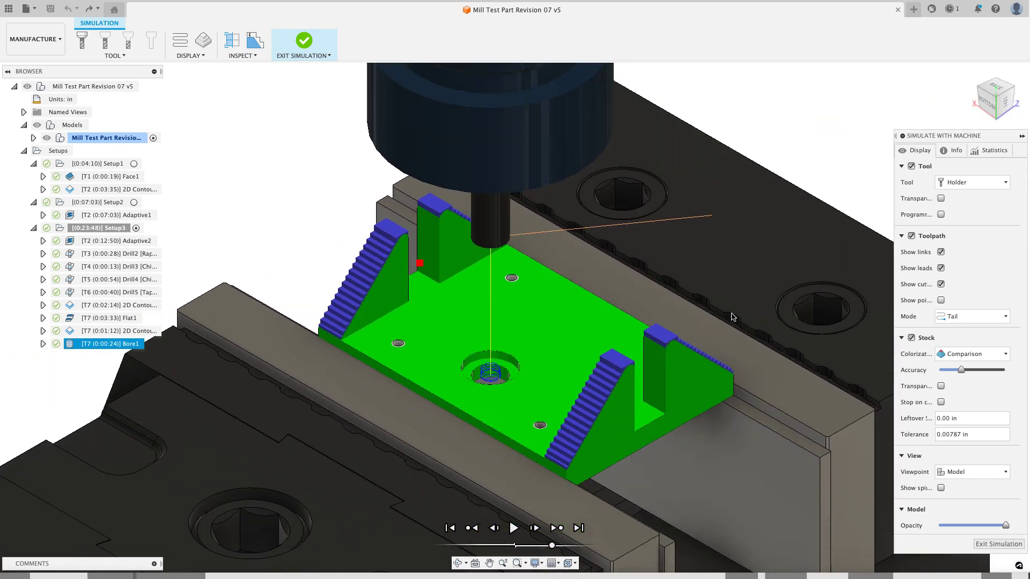
click(999, 543)
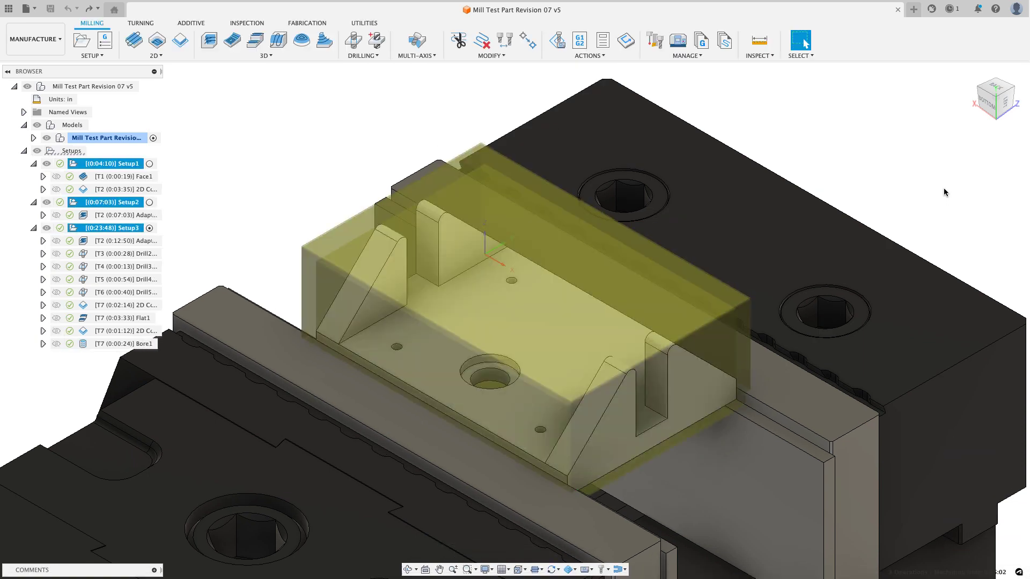
scroll(434, 234, up, 3)
scroll(410, 241, up, 3)
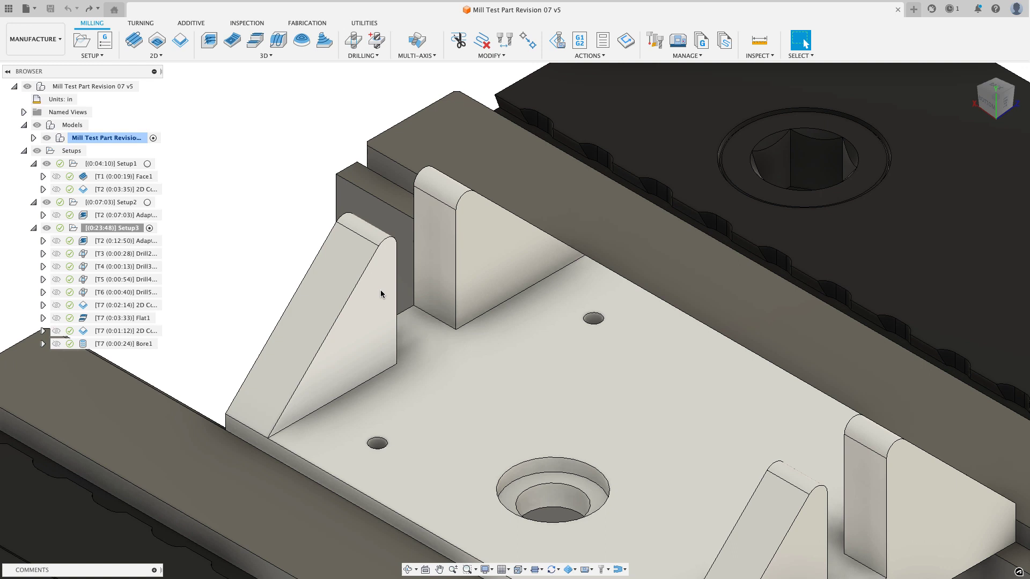
scroll(305, 219, down, 2)
middle_drag(290, 222, 342, 211)
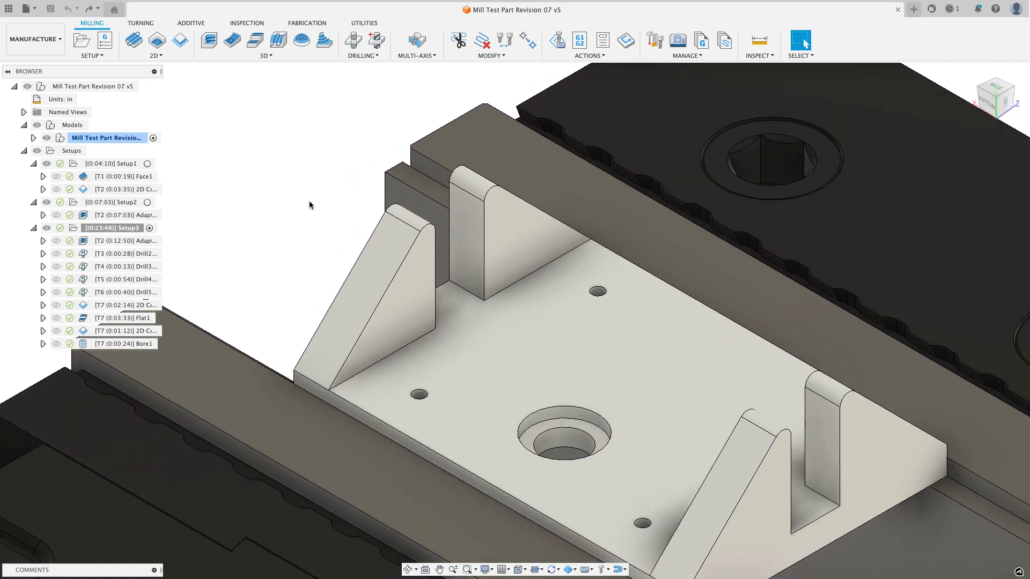
middle_drag(321, 206, 331, 214)
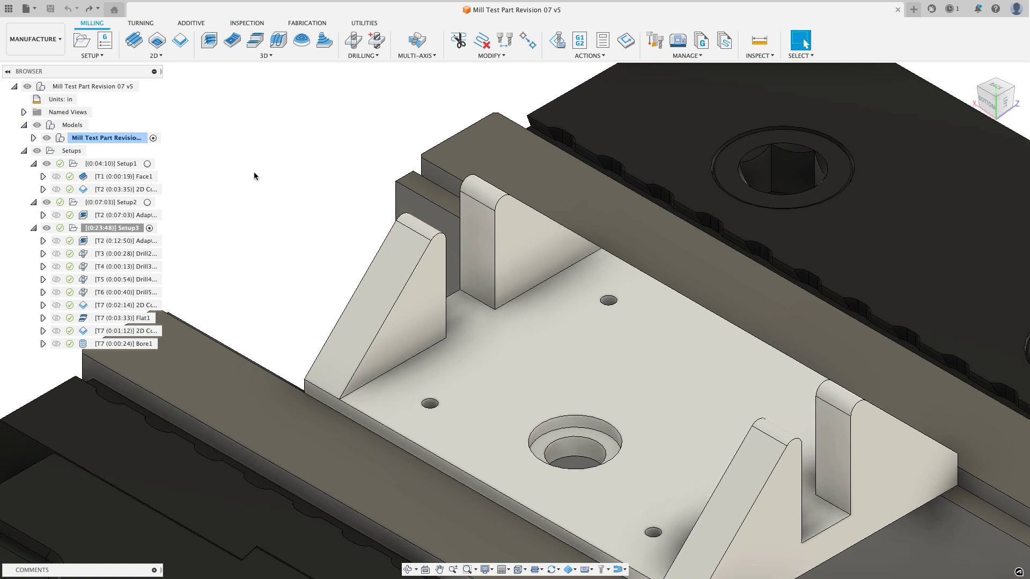
- In the Design workspace, start a surface Offset with Chain Selection off and select the sloped and rounded faces of the first rib pair
click(38, 39)
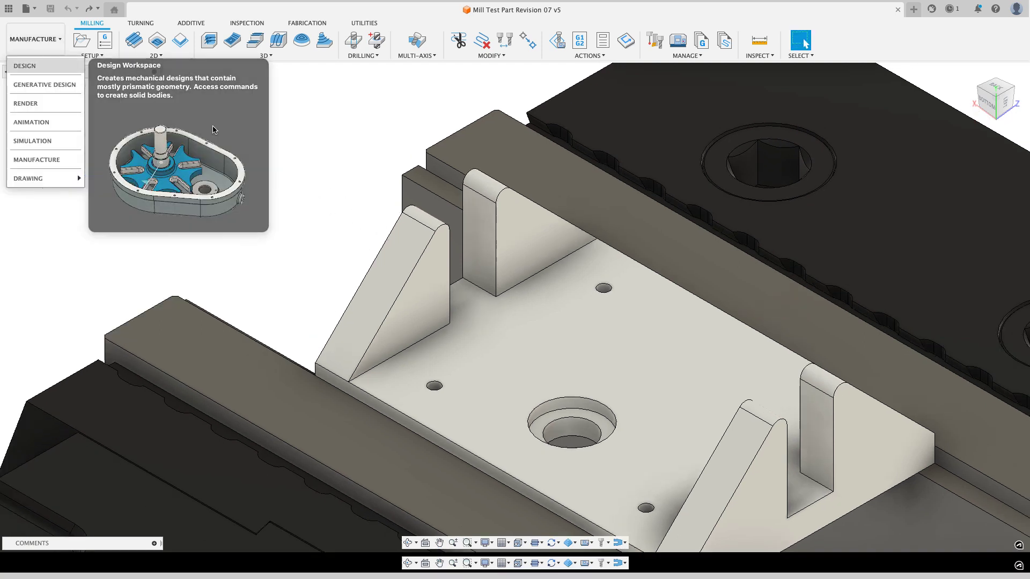
click(130, 25)
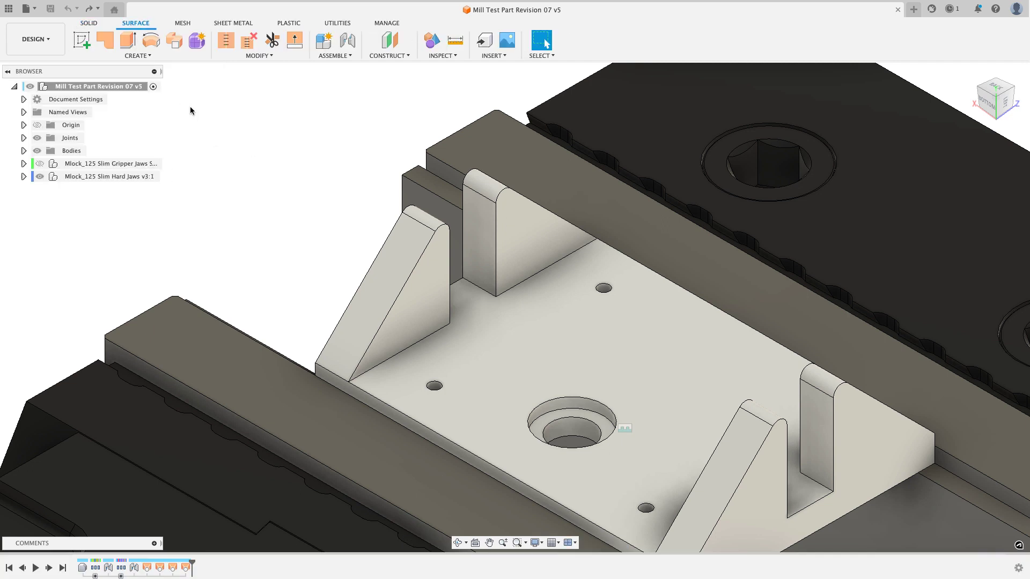
click(142, 58)
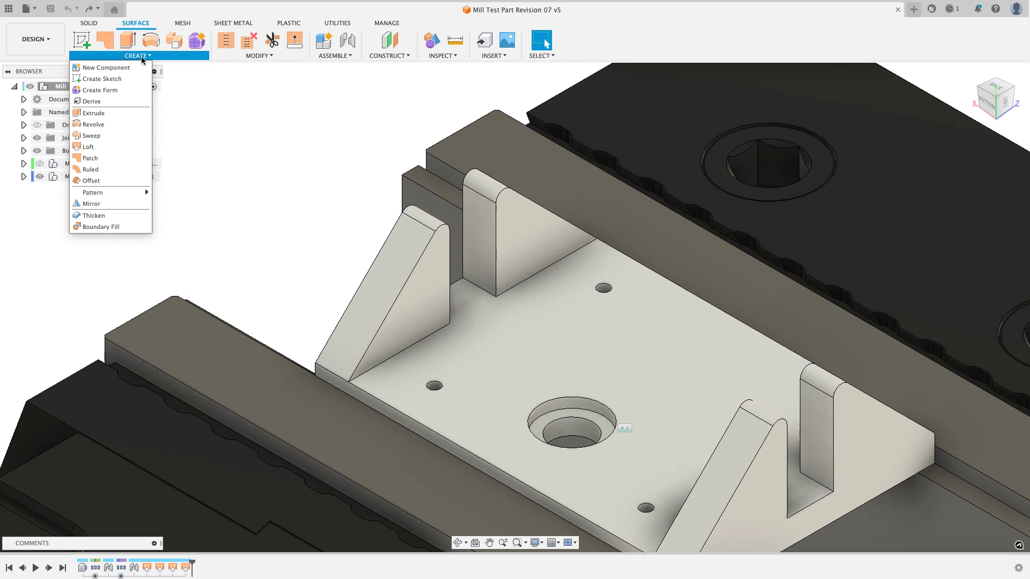
click(116, 181)
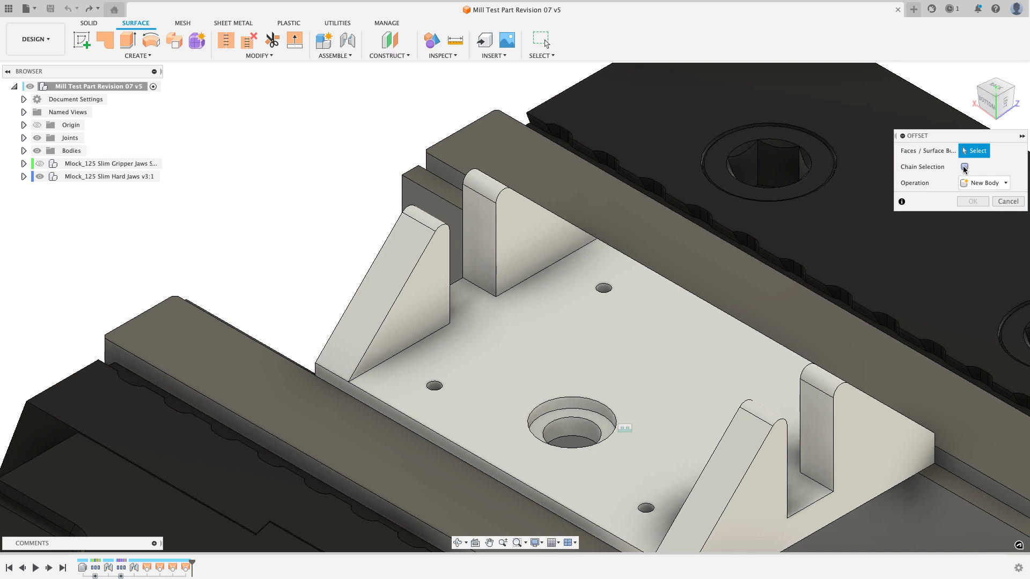
click(404, 230)
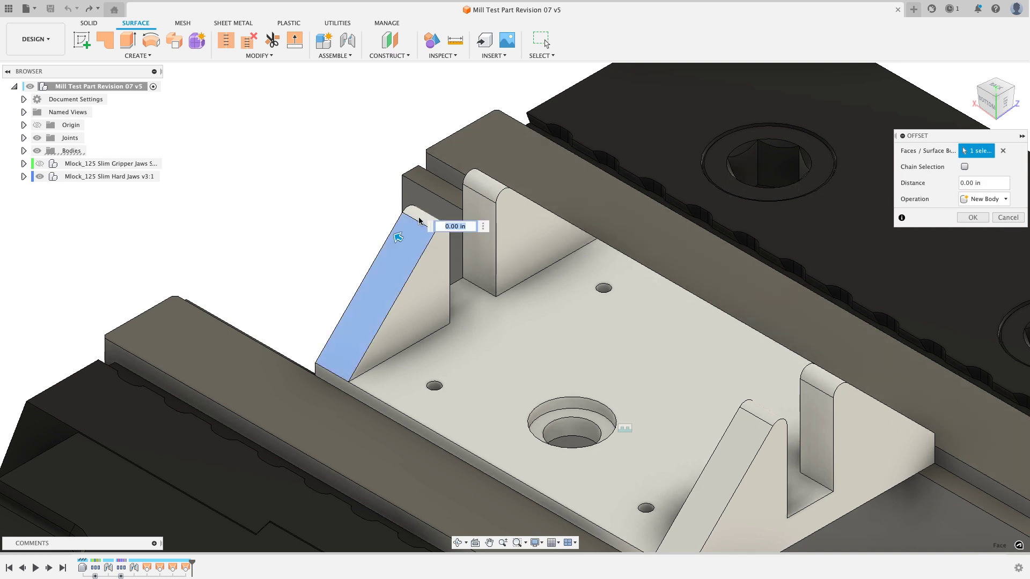
click(420, 220)
click(487, 192)
shift+middle_drag(487, 192, 418, 144)
click(516, 281)
scroll(499, 276, down, 3)
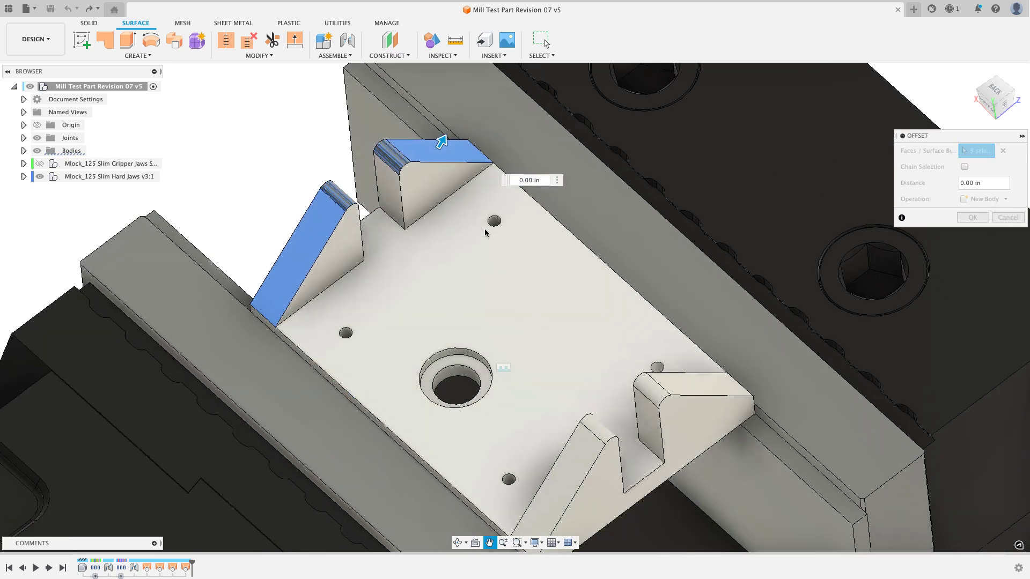
- Add the sloped and rounded faces of the second rib pair and create the offset surfaces as new bodies at 0.00 in
middle_drag(485, 233, 436, 143)
click(542, 354)
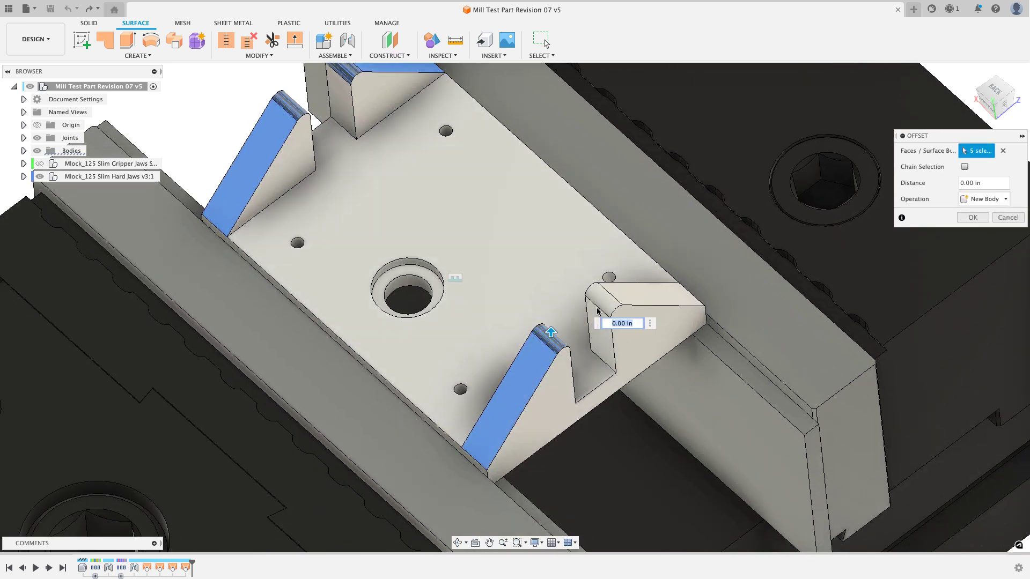
click(603, 306)
click(629, 295)
shift+middle_drag(552, 322, 533, 267)
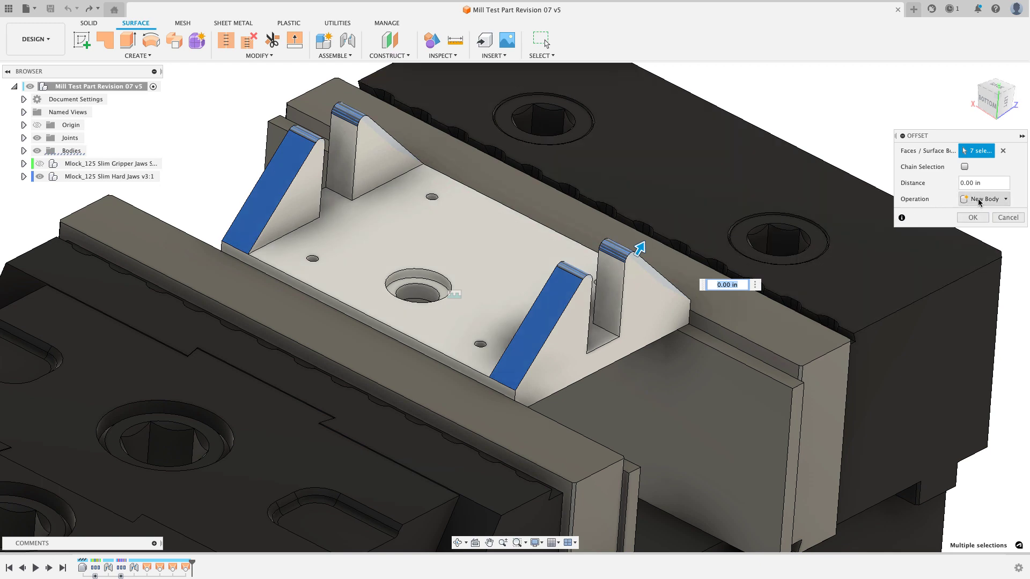
click(977, 217)
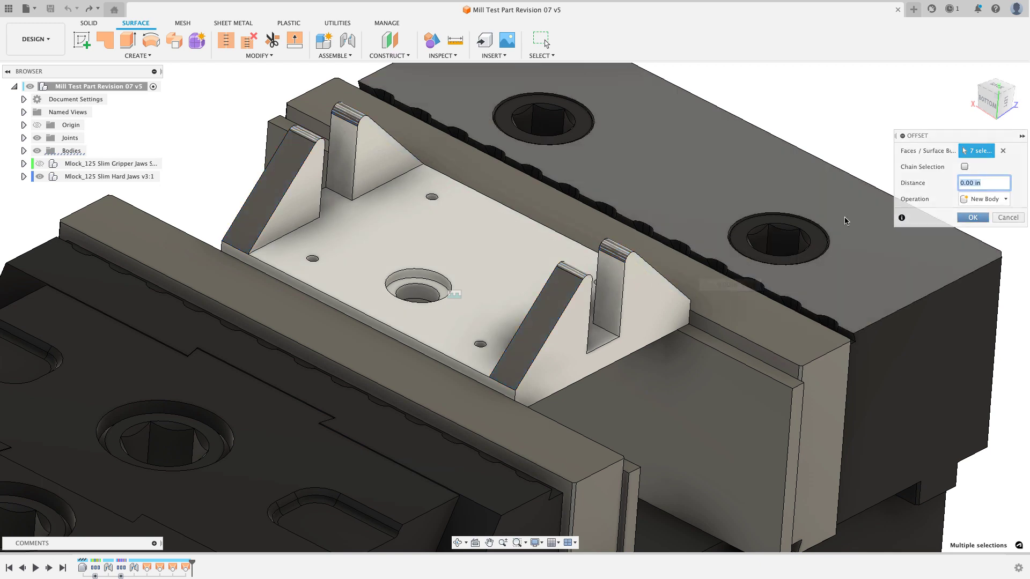
- Expand the part's bodies and hide the solid Body1, leaving the offset rib surfaces shown
scroll(381, 206, down, 3)
middle_drag(260, 195, 365, 213)
click(23, 151)
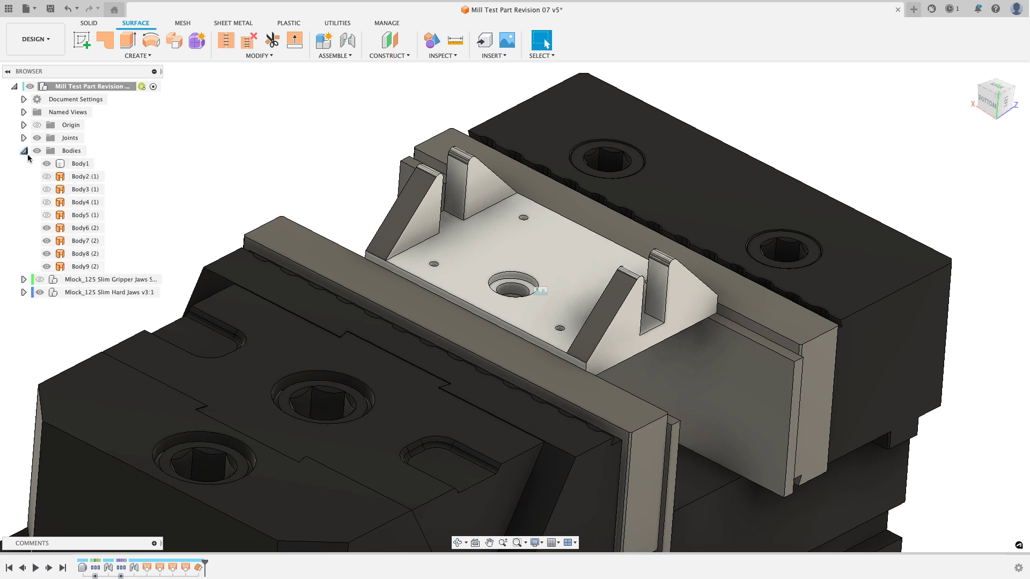
click(46, 163)
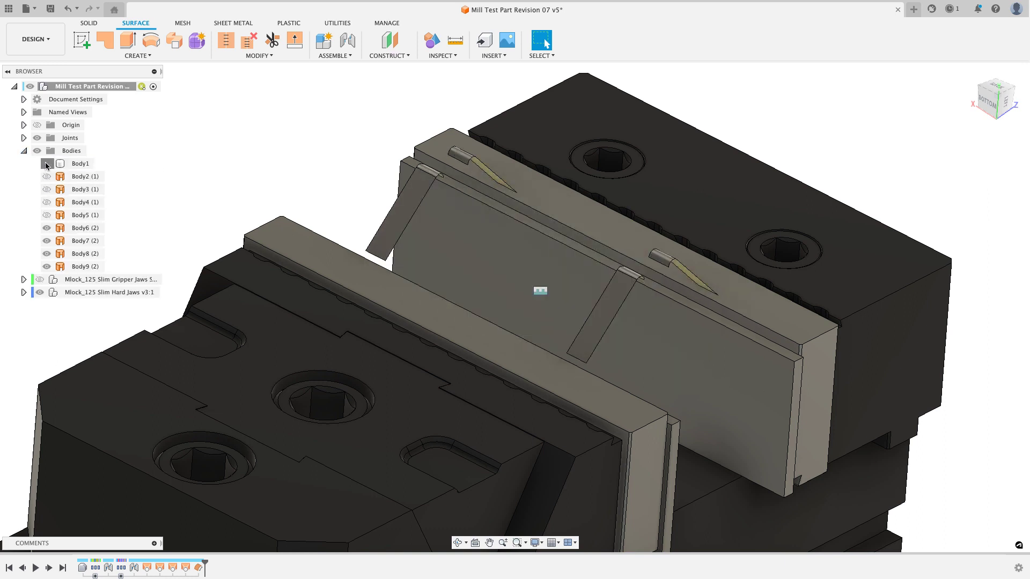
click(46, 164)
click(46, 164)
click(47, 163)
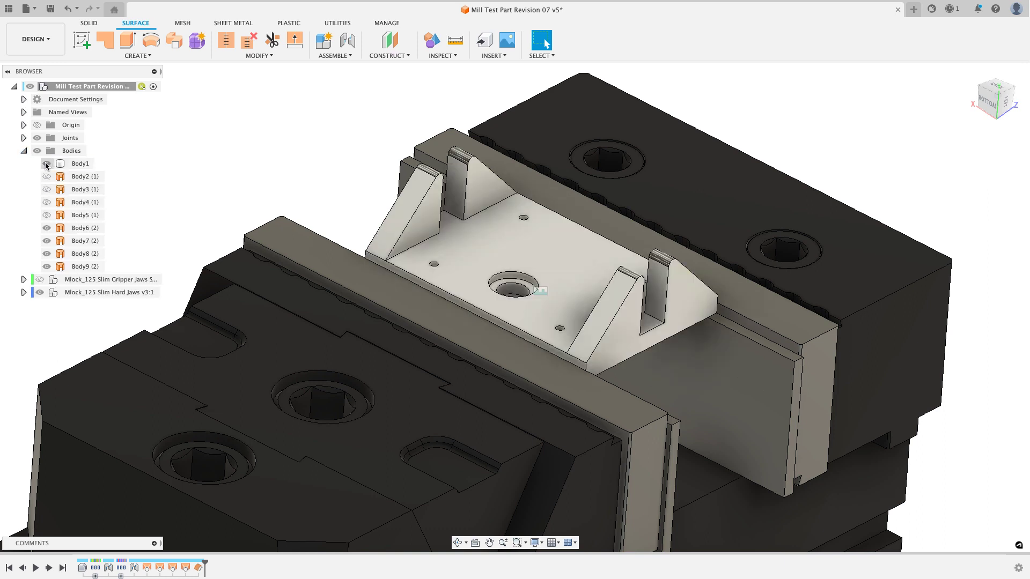
click(46, 163)
click(47, 163)
click(46, 164)
- Extend both long side edges of the Body7 rib surface by 0.03 in with Tangent Chain on and the Natural type
scroll(358, 138, up, 2)
shift+middle_drag(358, 138, 335, 134)
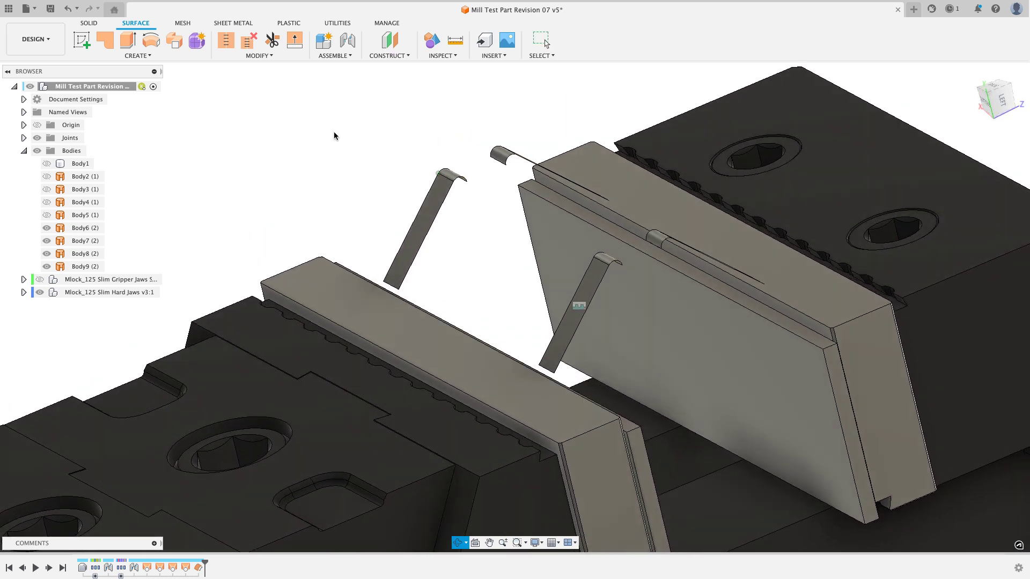
click(295, 41)
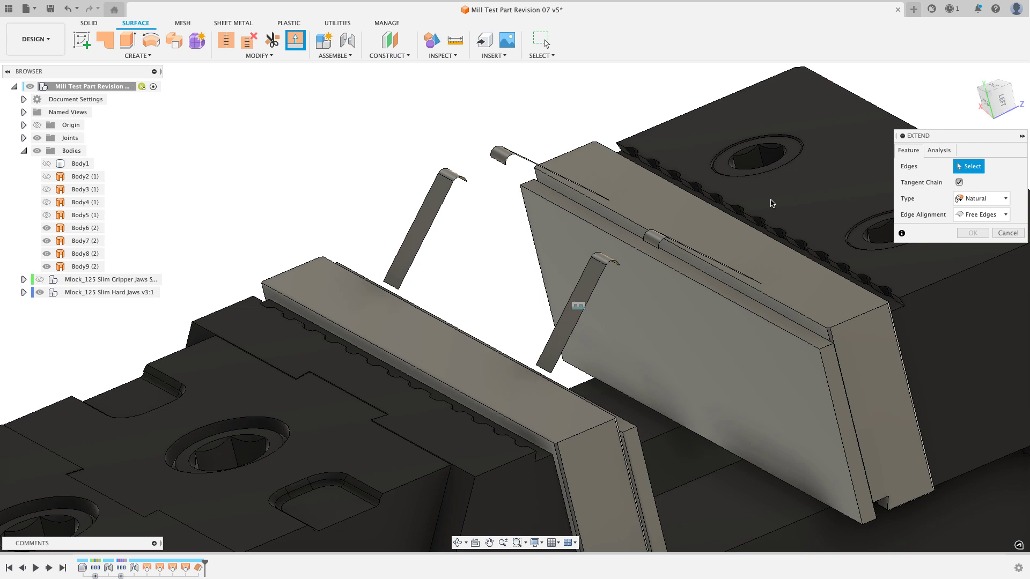
scroll(453, 210, up, 3)
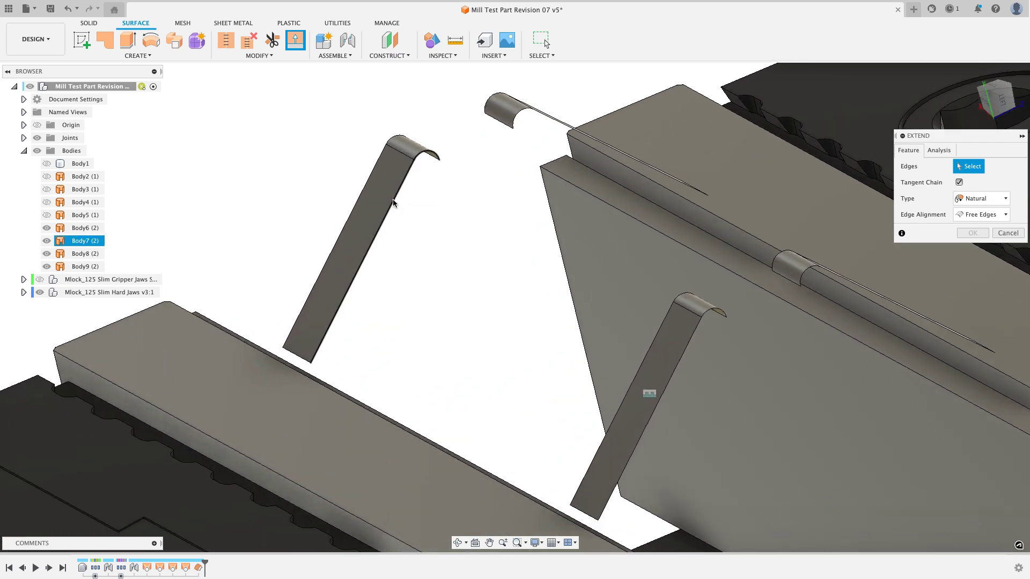
click(397, 203)
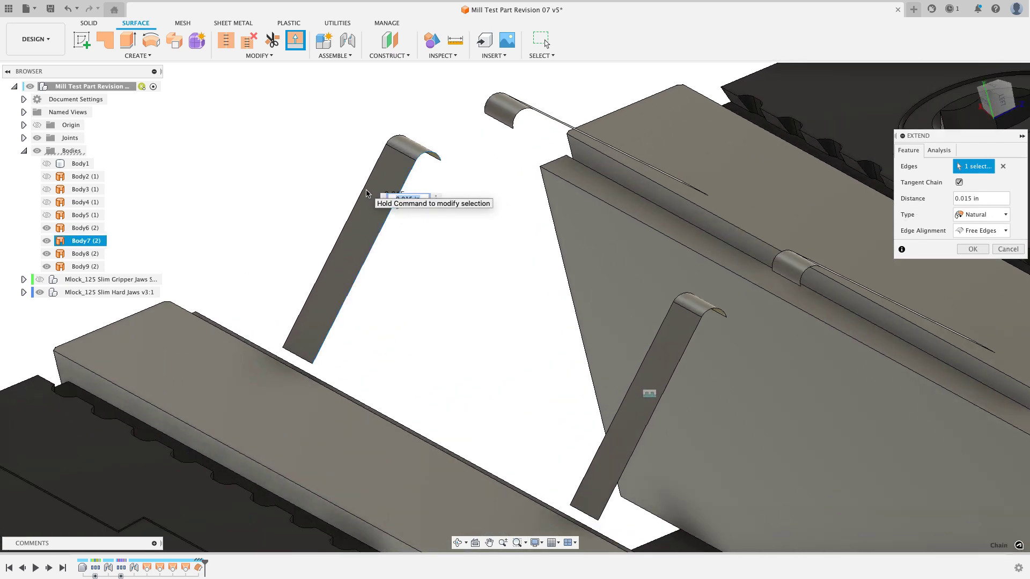
shift+middle_drag(378, 192, 365, 182)
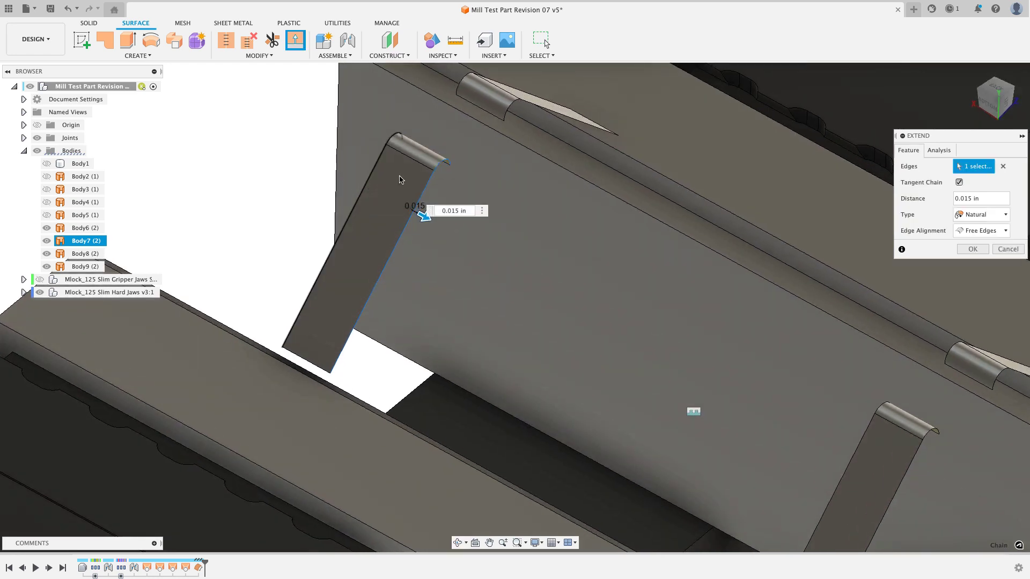
click(369, 183)
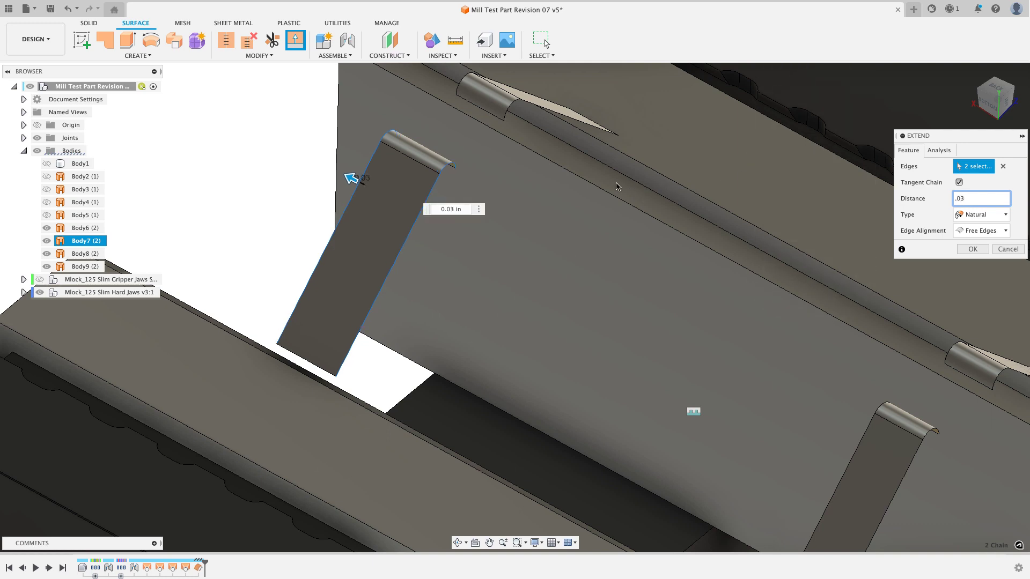
scroll(616, 187, down, 3)
key(Return)
- Extend both side edges of the Body8 rib surface by 0.03 in
right_click(298, 162)
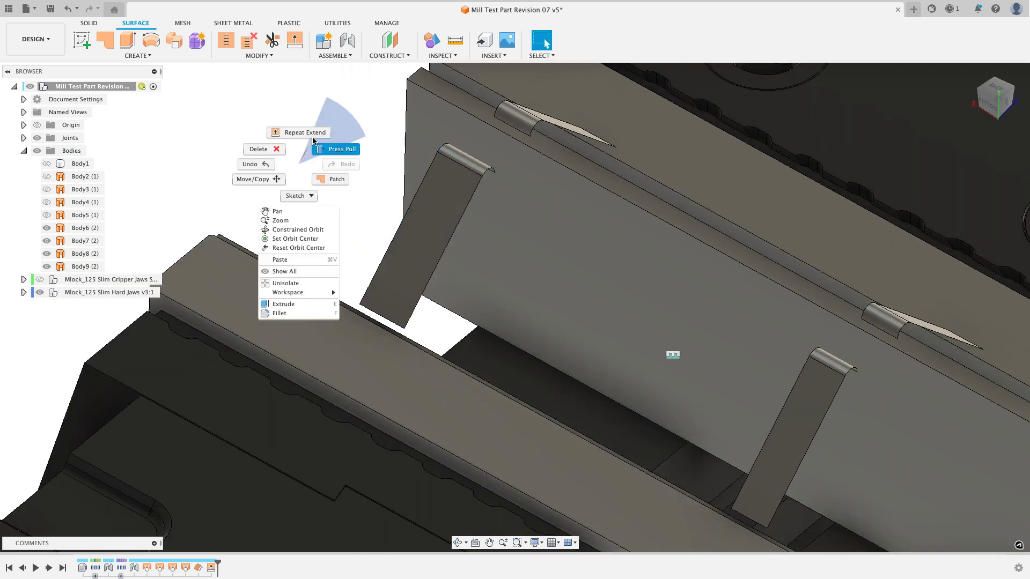
click(314, 133)
click(541, 122)
shift+middle_drag(500, 126, 510, 152)
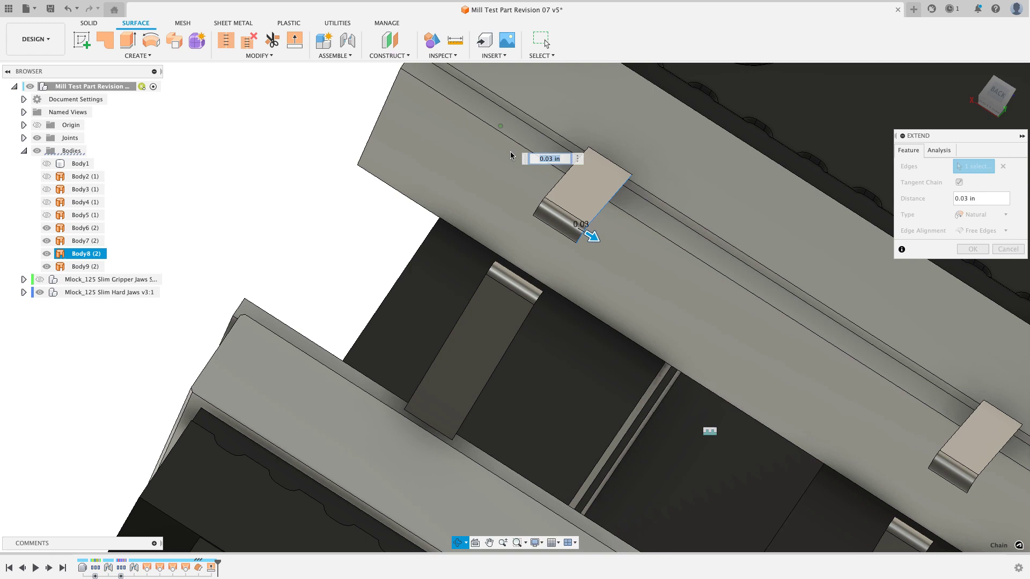
click(568, 173)
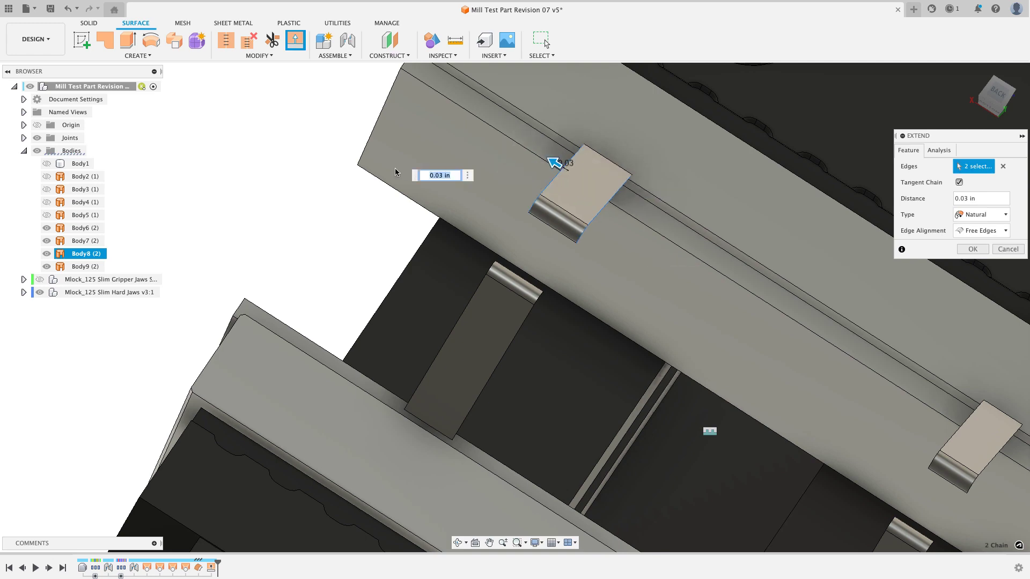
scroll(540, 201, down, 1)
click(970, 249)
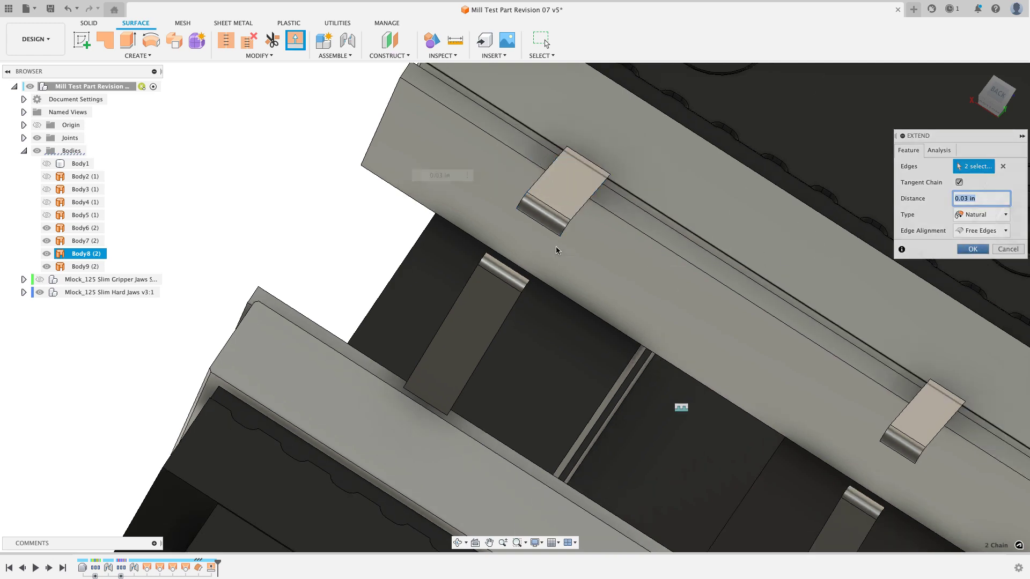
- Confirm the Body8 extension and extend both long side edges of the Body6 rib surface by 0.03 in with Tangent Chain on
shift+middle_drag(558, 248, 386, 198)
key(Return)
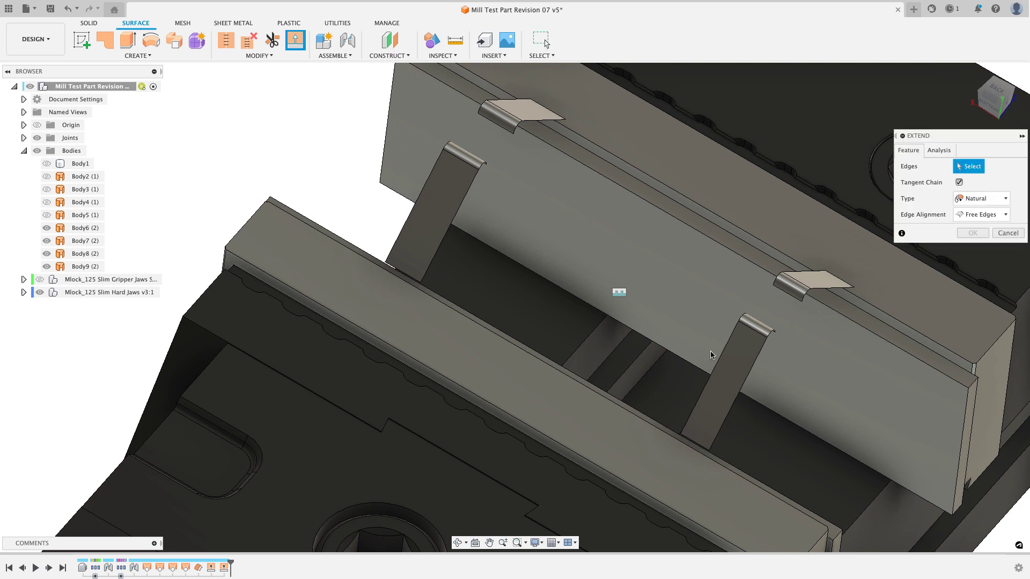
click(720, 360)
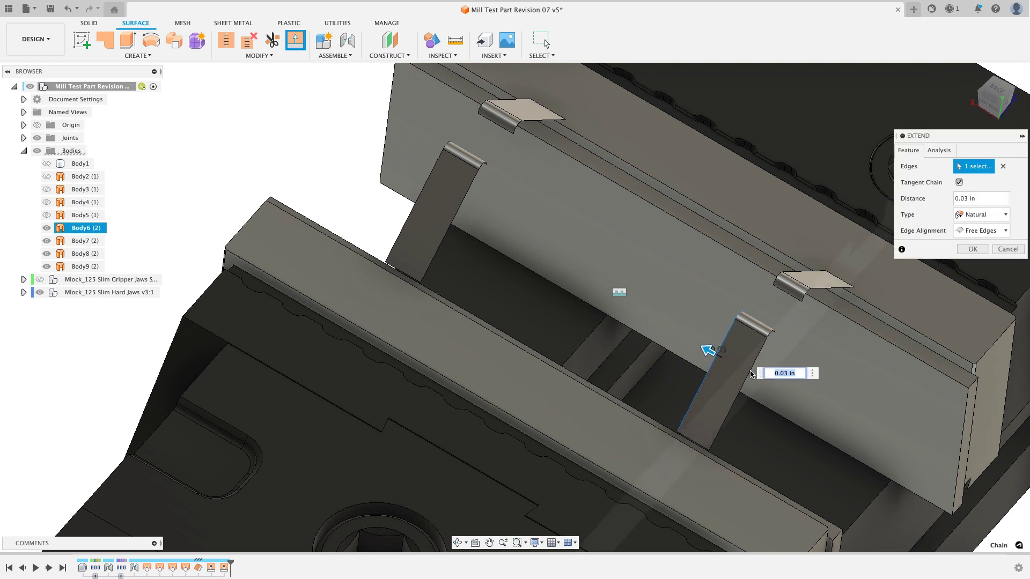
click(751, 375)
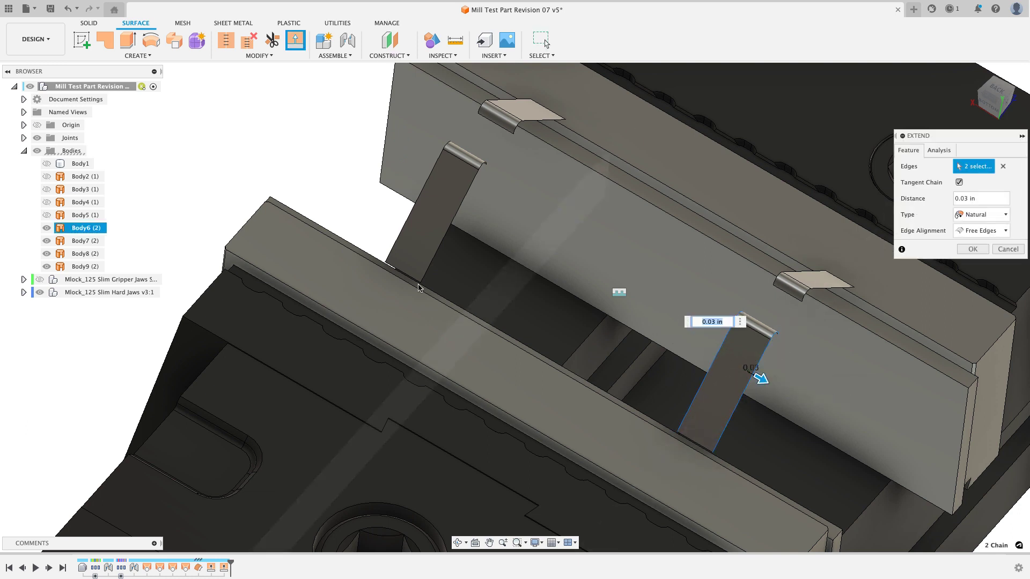
right_click(312, 156)
click(294, 121)
scroll(835, 289, up, 3)
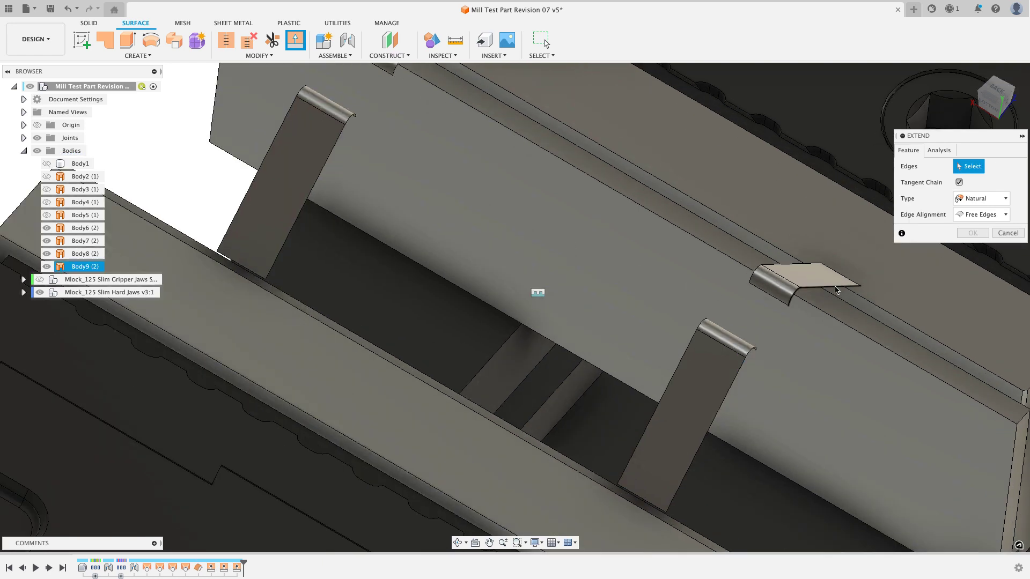
- Extend both side edges of the Body9 rib surface by 0.03 in and finish the command
click(835, 290)
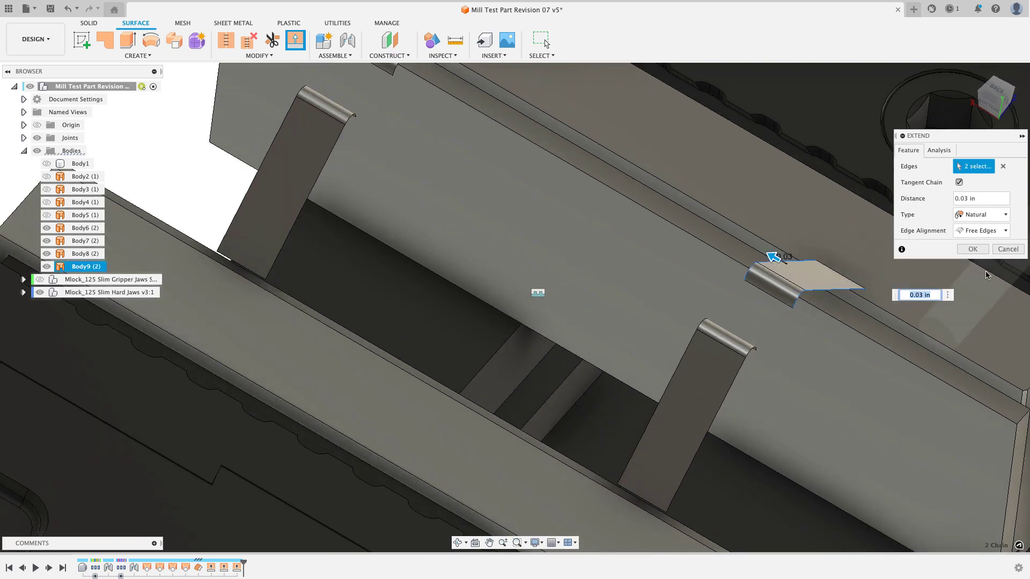
click(973, 248)
scroll(600, 307, down, 5)
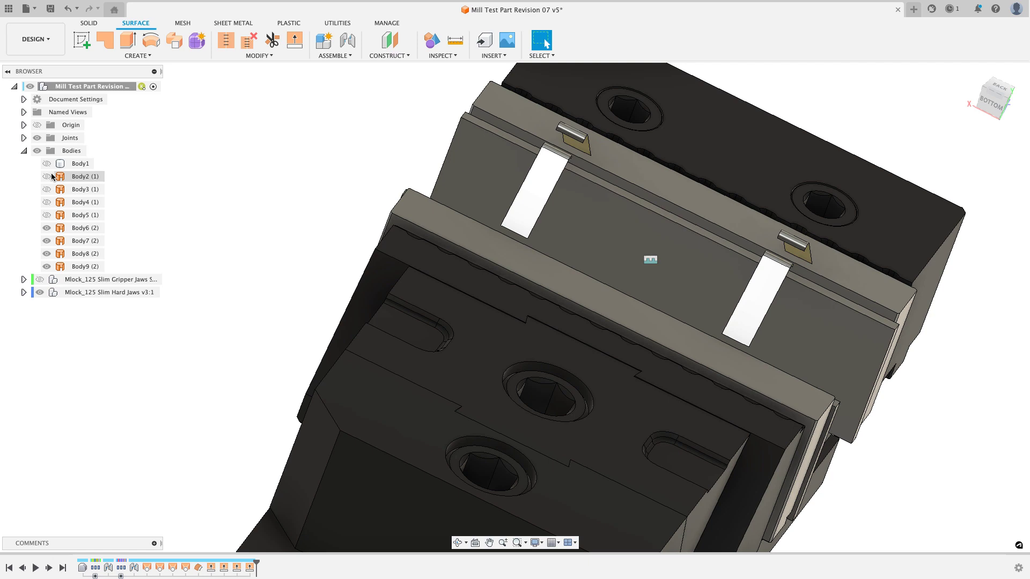
- Toggle the solid Body1 on and off to examine how the extended surfaces cover the ribs
click(47, 163)
click(47, 163)
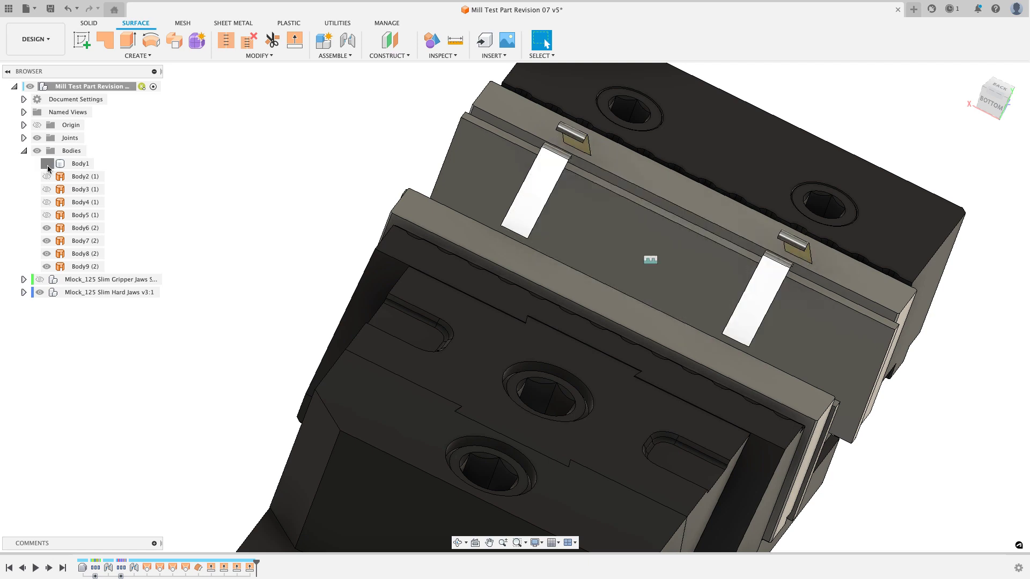
click(46, 164)
scroll(366, 172, up, 5)
scroll(232, 230, down, 3)
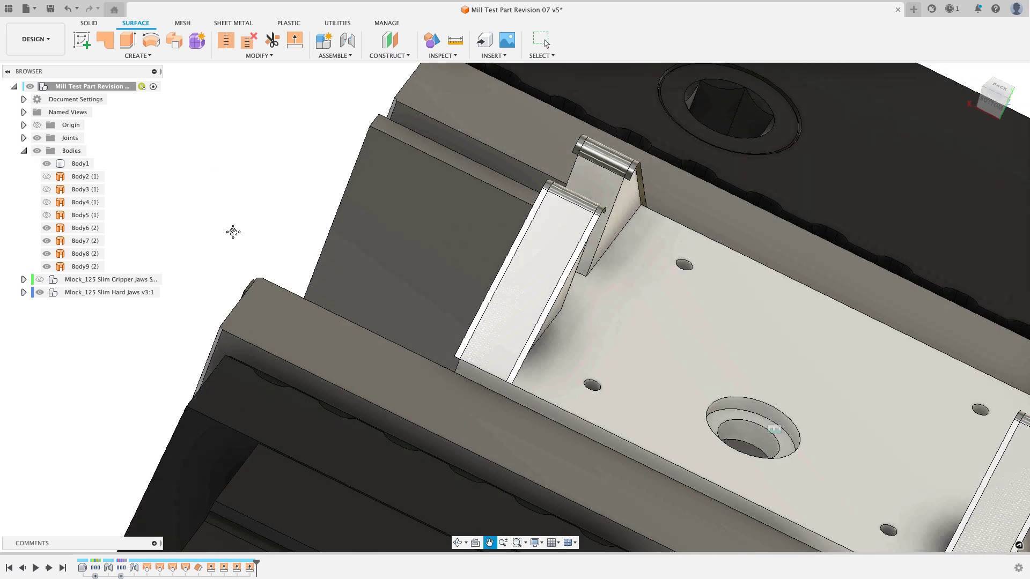
click(46, 164)
click(47, 164)
click(47, 163)
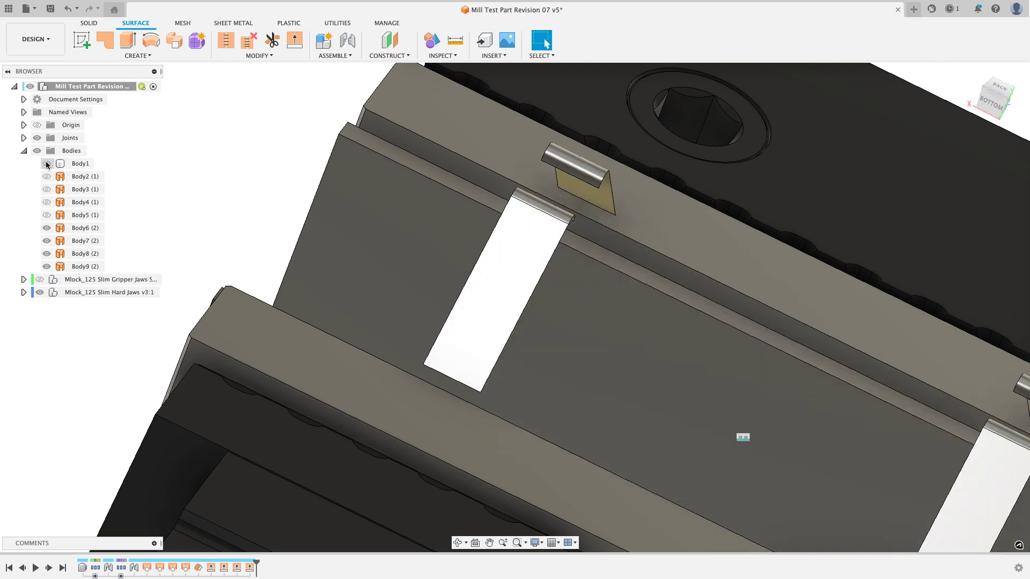
click(47, 163)
click(47, 163)
- Extend the lower end edge of the Body7 sloped surface by 0.03 in
click(294, 40)
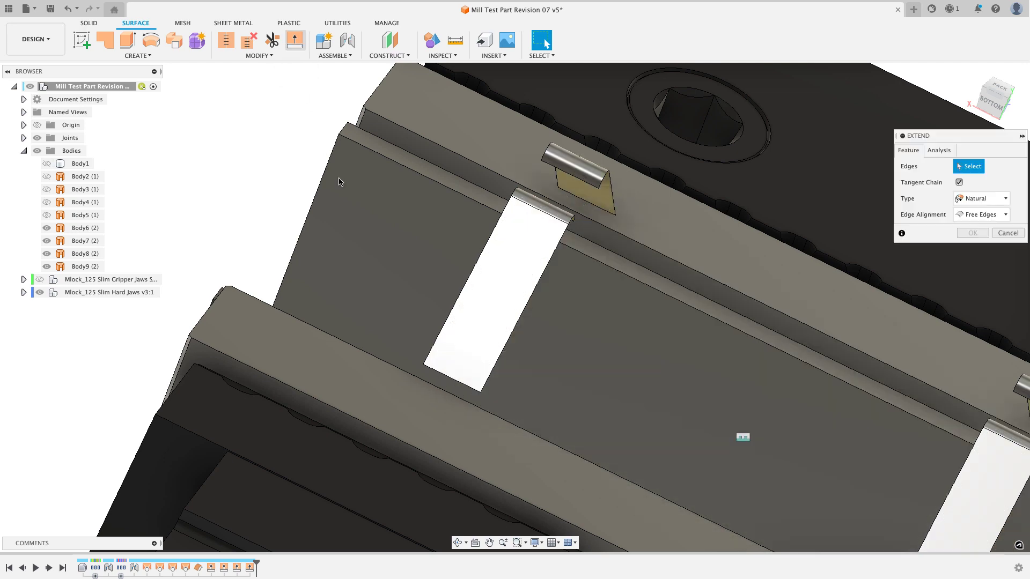
click(455, 380)
shift+middle_drag(583, 360, 500, 241)
middle_drag(814, 356, 661, 317)
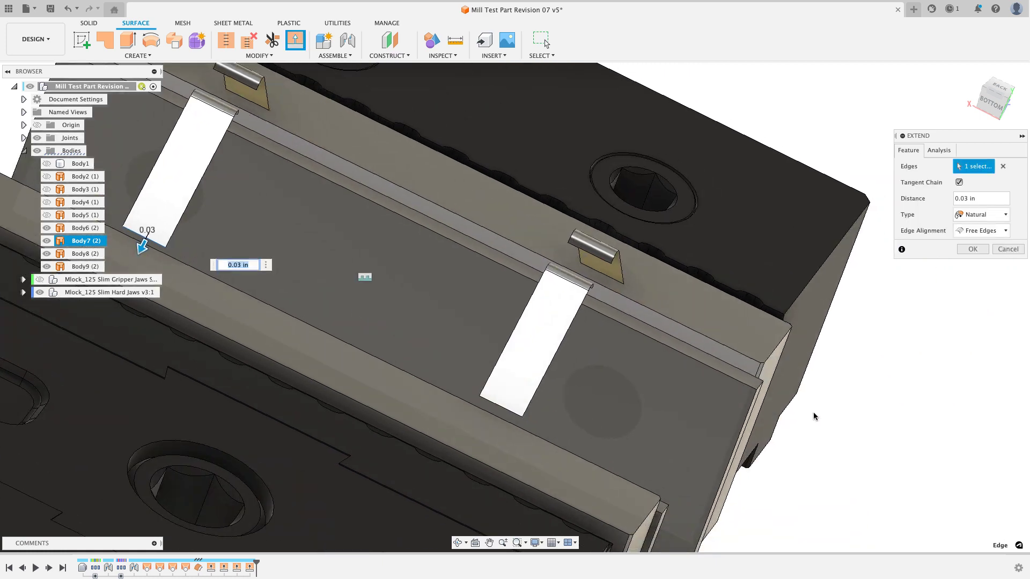
right_click(839, 403)
click(821, 373)
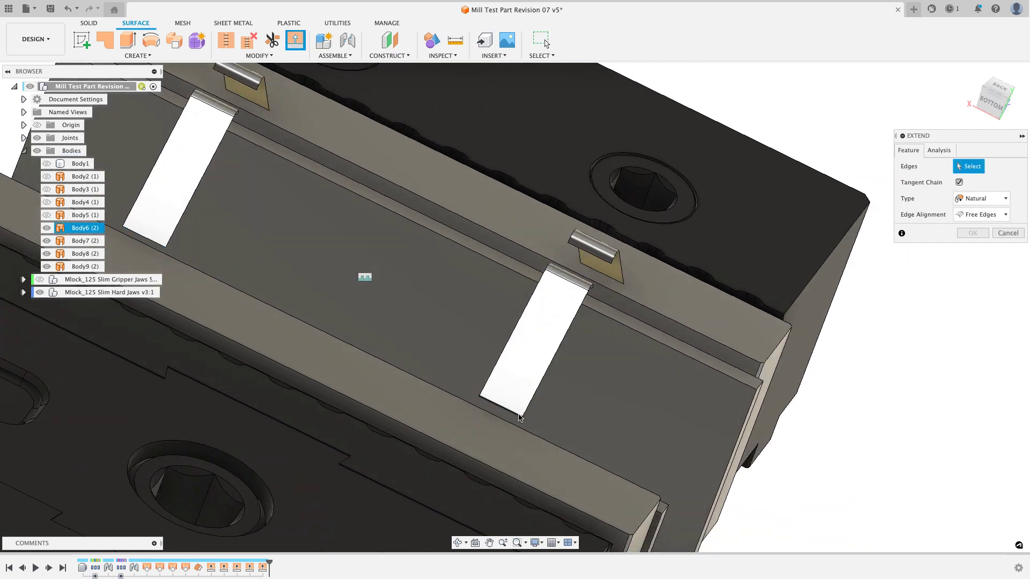
- Extend the lower end edge of the Body6 sloped surface by 0.03 in
click(517, 417)
shift+middle_drag(512, 424, 552, 212)
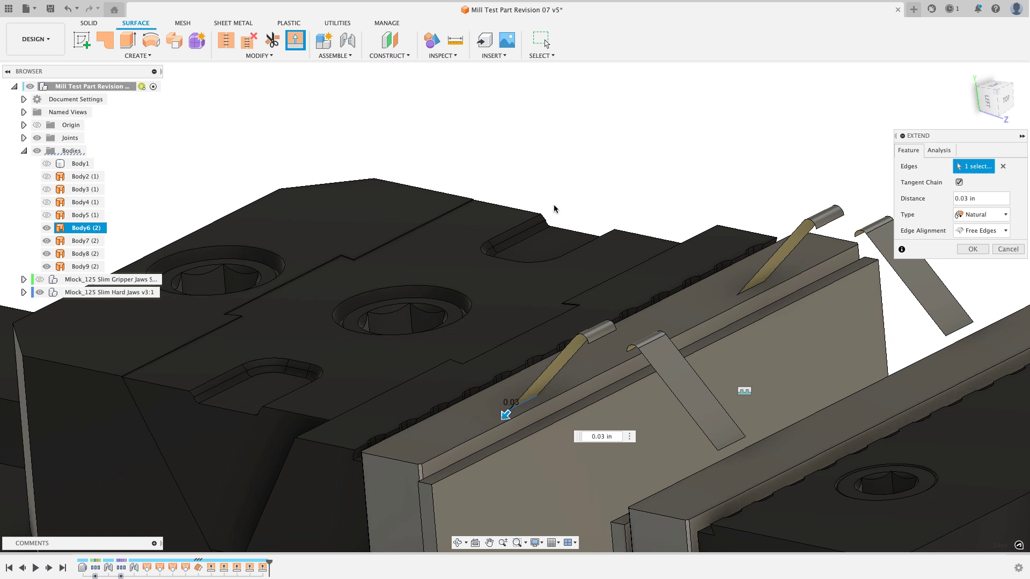
right_click(553, 210)
click(563, 181)
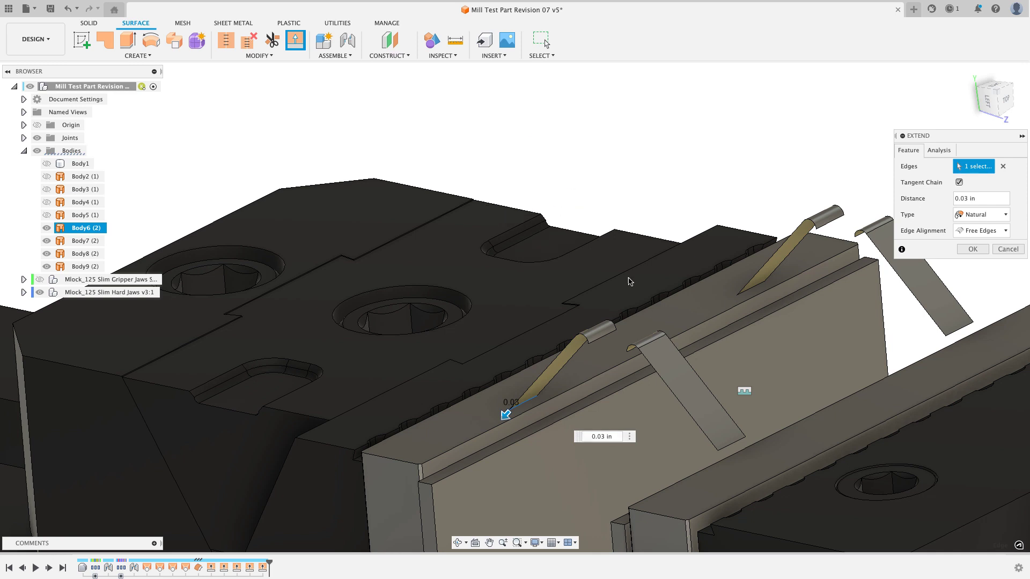
- Extend the lower end edge of the Body9 sloped surface by 0.03 in
click(734, 446)
middle_drag(734, 446, 487, 421)
right_click(745, 204)
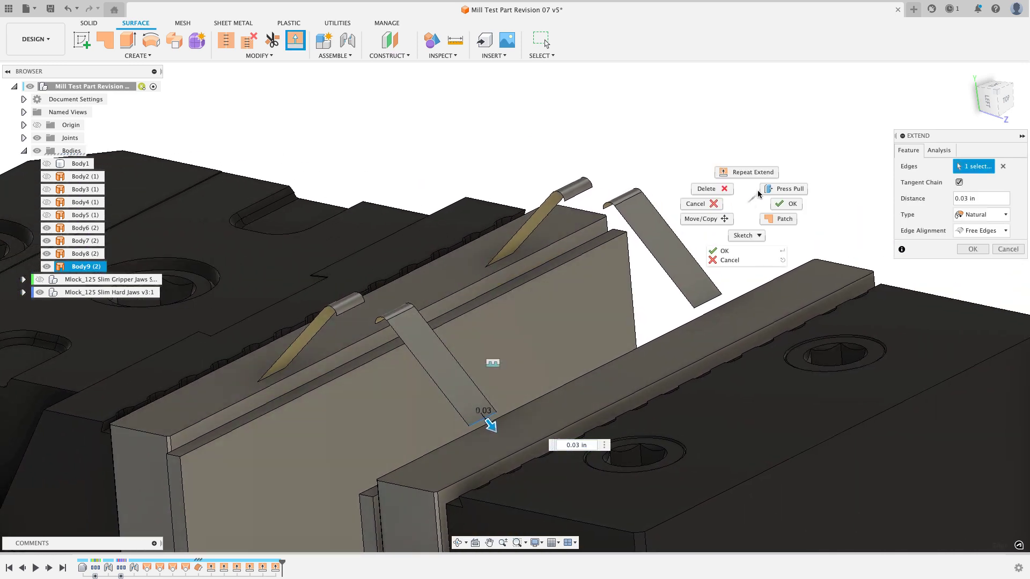
click(748, 173)
- Extend the lower end edge of the Body8 sloped surface by 0.03 in and finish the command
click(710, 302)
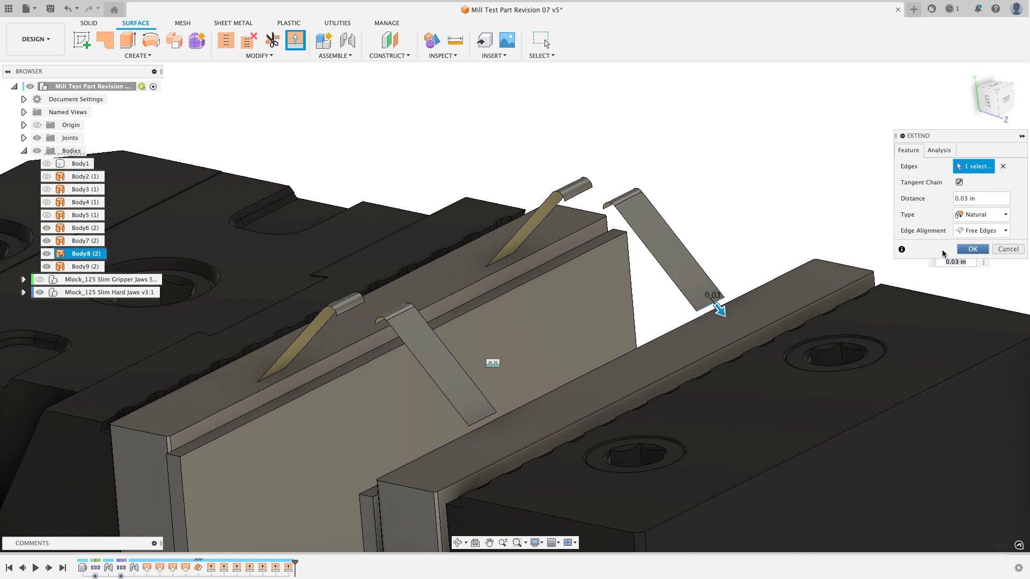
click(972, 249)
scroll(804, 248, down, 3)
- Show the solid Body1 and inspect the extended surfaces around its four ribs
shift+middle_drag(682, 247, 804, 252)
click(47, 164)
shift+middle_drag(298, 210, 312, 227)
scroll(678, 225, up, 5)
shift+middle_drag(676, 259, 650, 236)
middle_drag(509, 177, 437, 281)
click(272, 213)
scroll(273, 224, down, 1)
- Hide the rib surfaces Body6 through Body9, leaving Body1 shown, and collapse the list of bodies
click(46, 228)
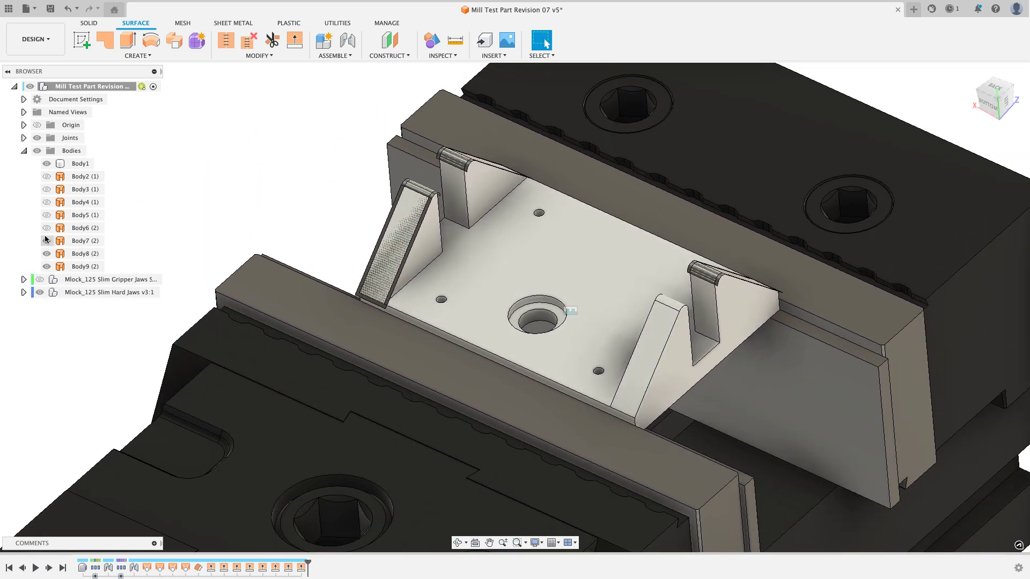
click(46, 241)
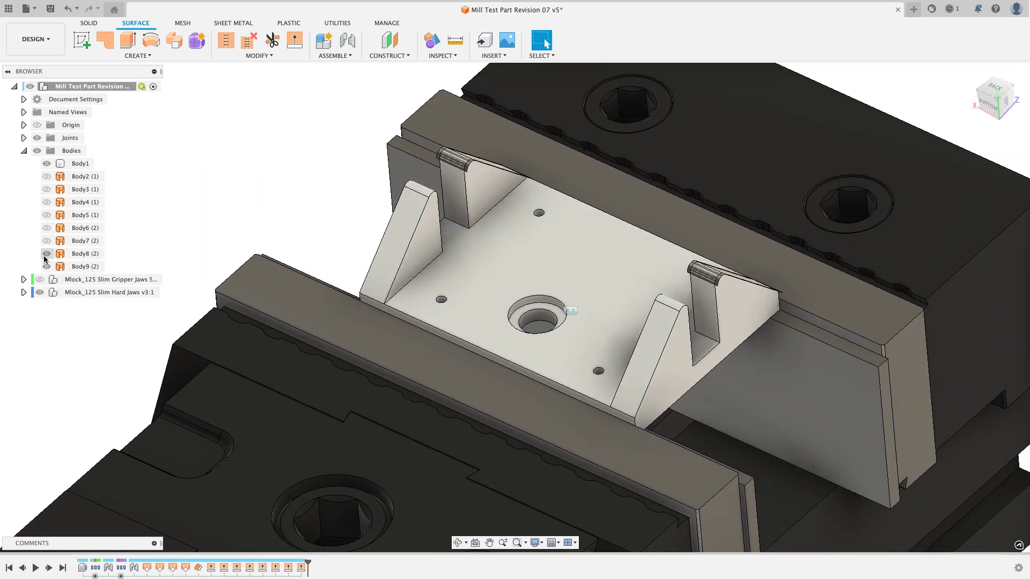
click(23, 151)
scroll(200, 174, down, 2)
shift+middle_drag(228, 159, 255, 150)
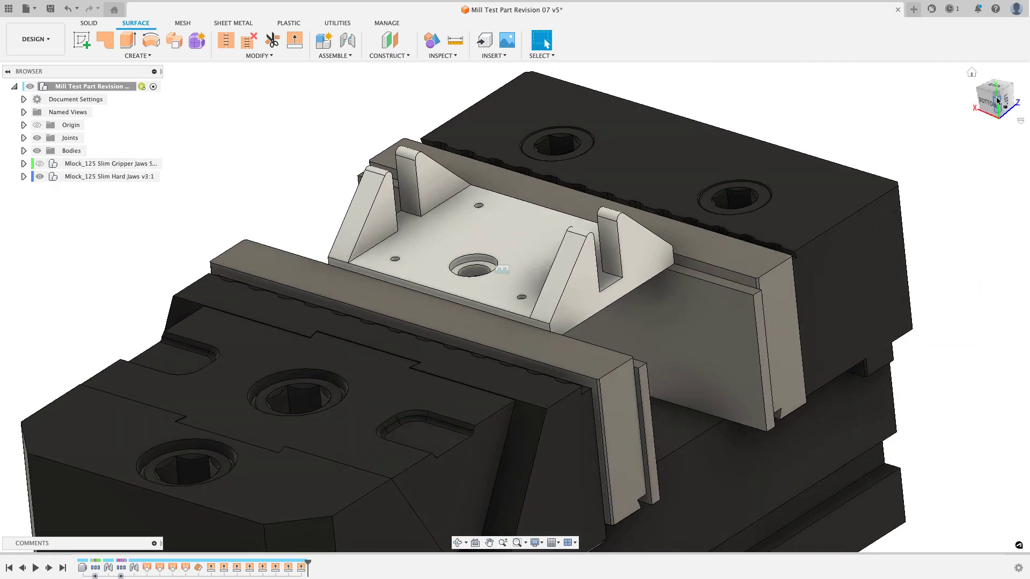
- Switch to the Manufacture workspace and bring the part's ribs into close view
click(35, 39)
click(53, 156)
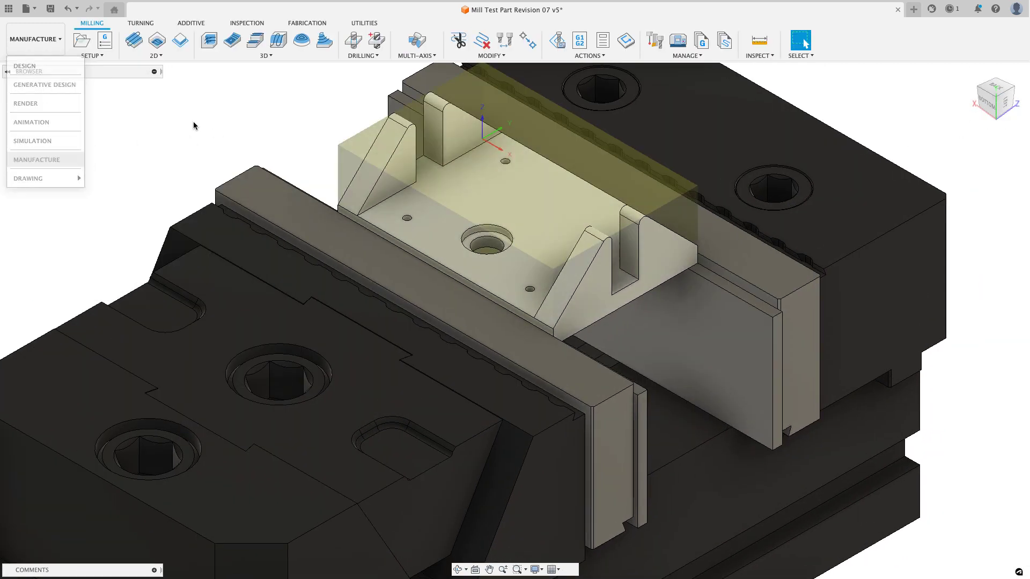
scroll(300, 129, up, 3)
middle_drag(300, 129, 363, 172)
click(426, 224)
scroll(425, 224, up, 2)
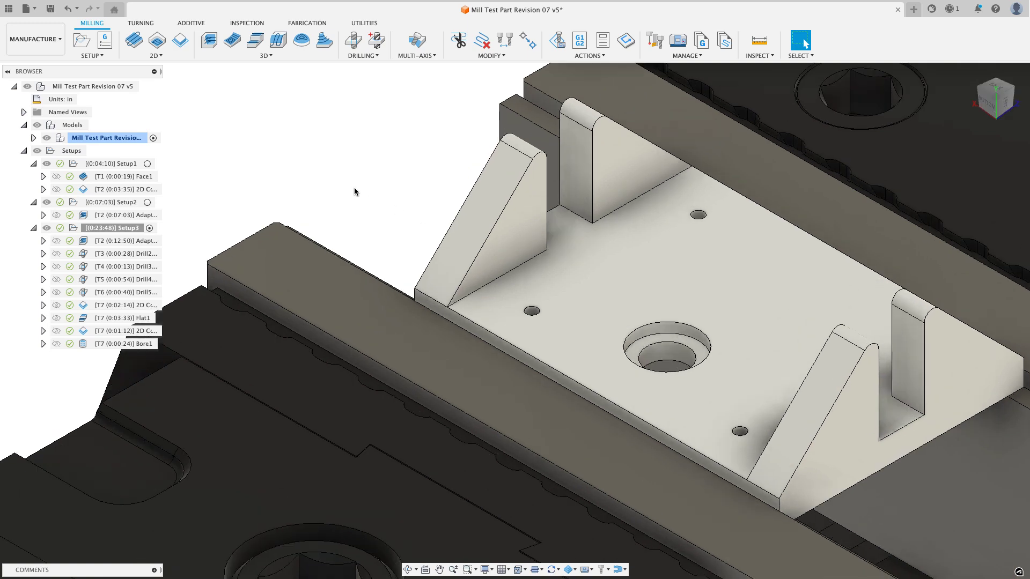
- Start a 3D Parallel operation using tool 8, the 1/4" ball endmill, with the Stainless Steel - Finishing cutting data
click(260, 61)
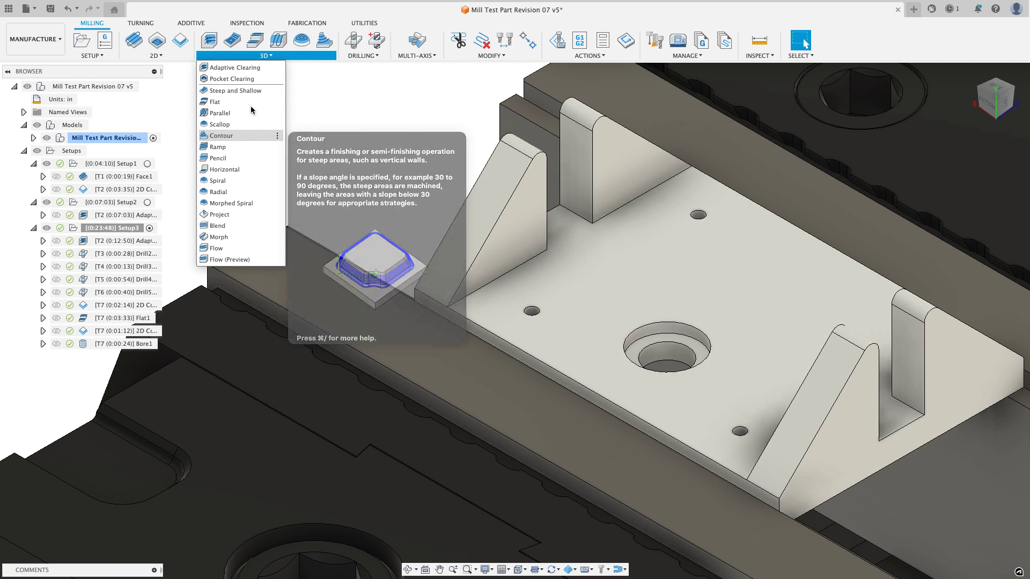
click(230, 113)
click(936, 180)
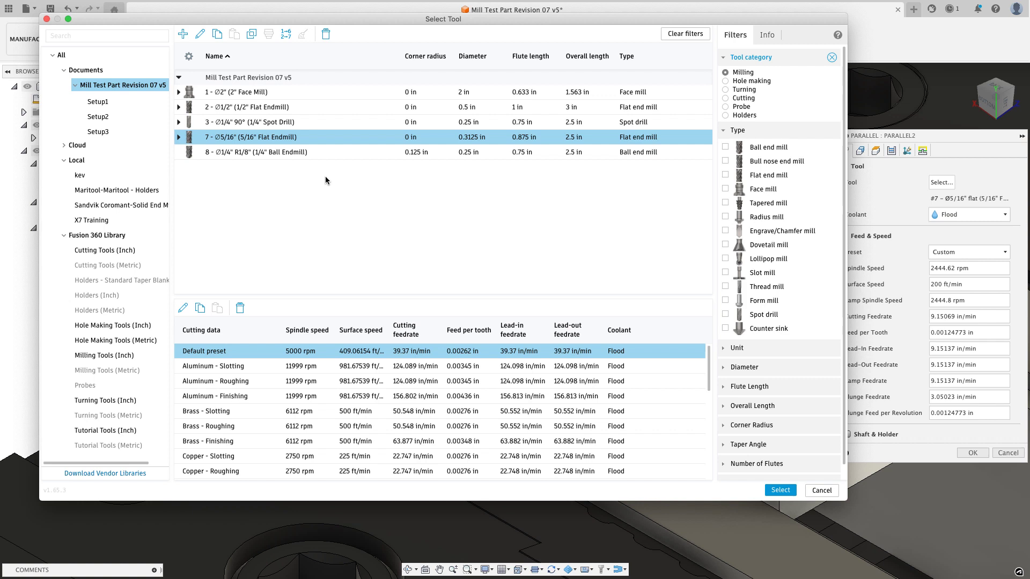
click(308, 154)
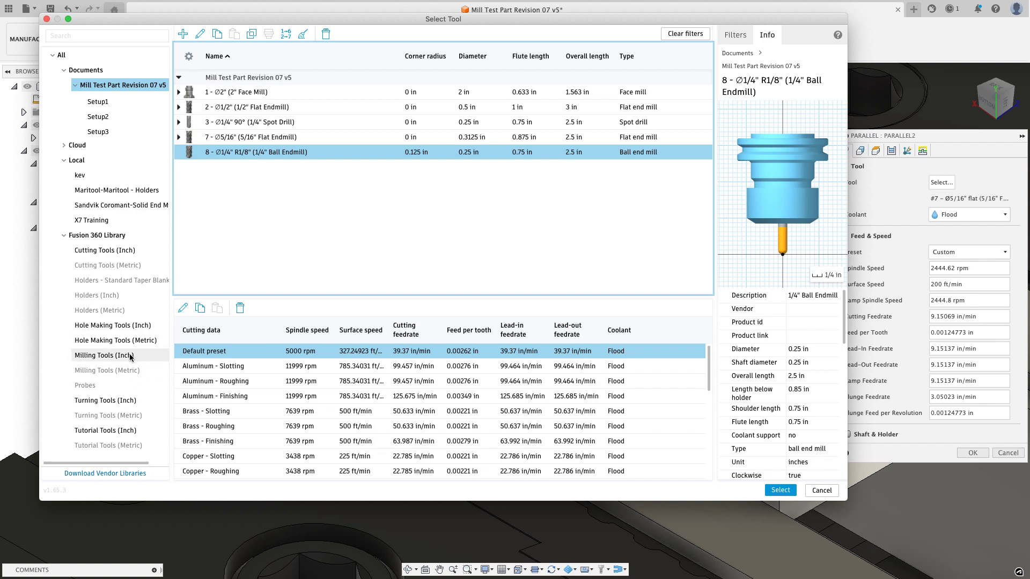
scroll(290, 407, down, 5)
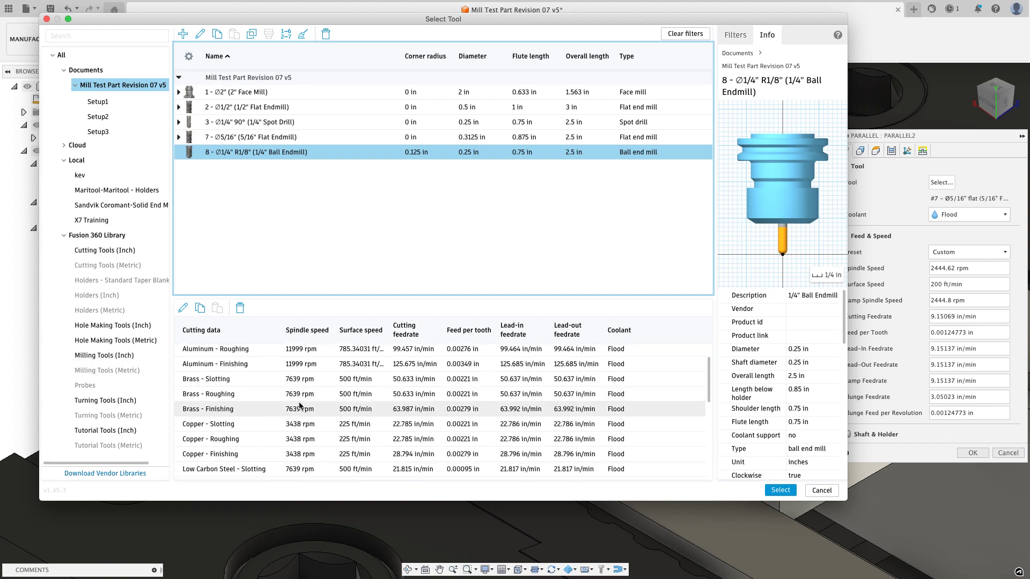
click(265, 472)
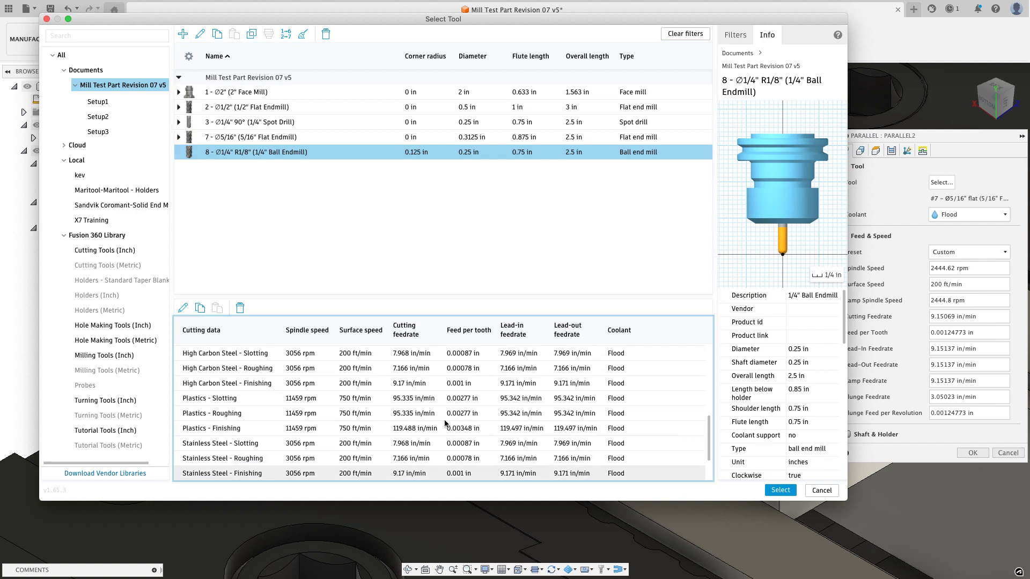
click(771, 491)
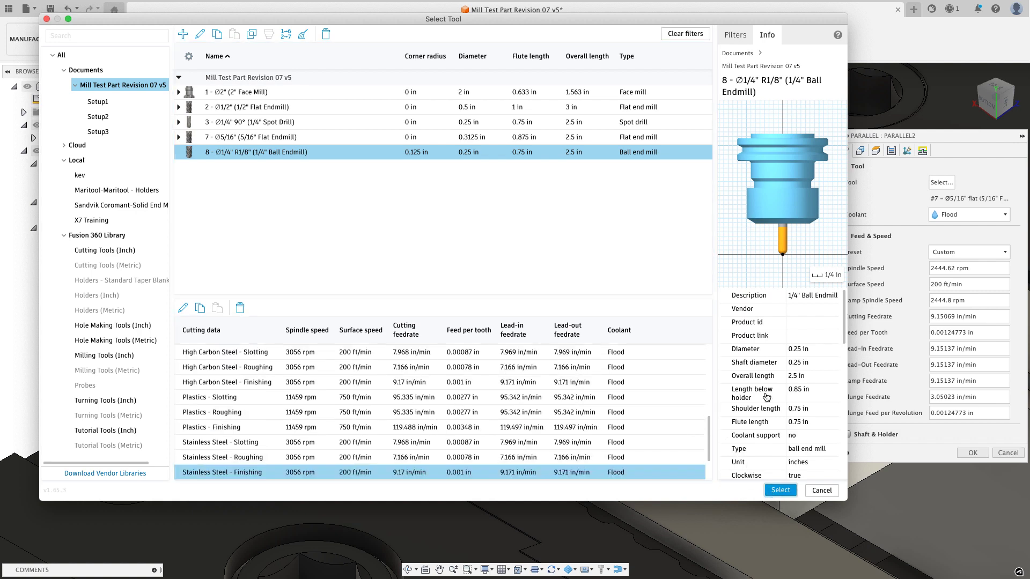
- Set the Parallel operation's machining boundary to Selection and begin a chain selection
click(860, 150)
click(934, 187)
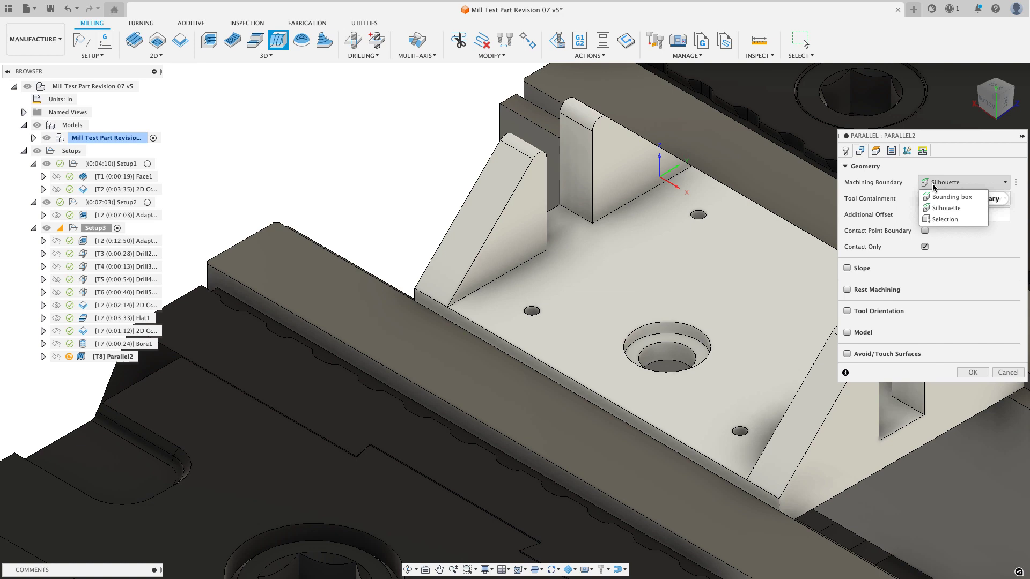
click(934, 219)
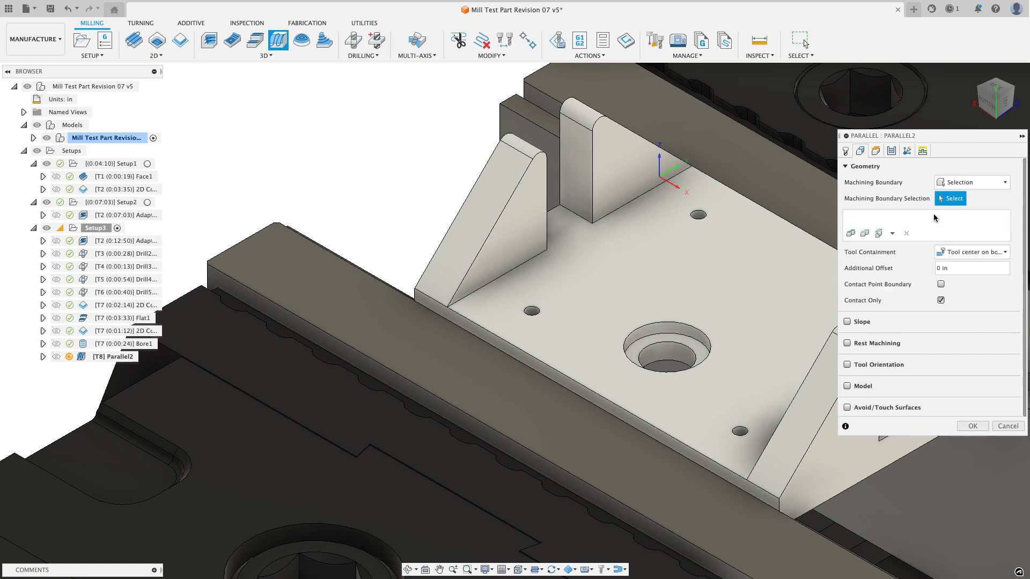
click(864, 233)
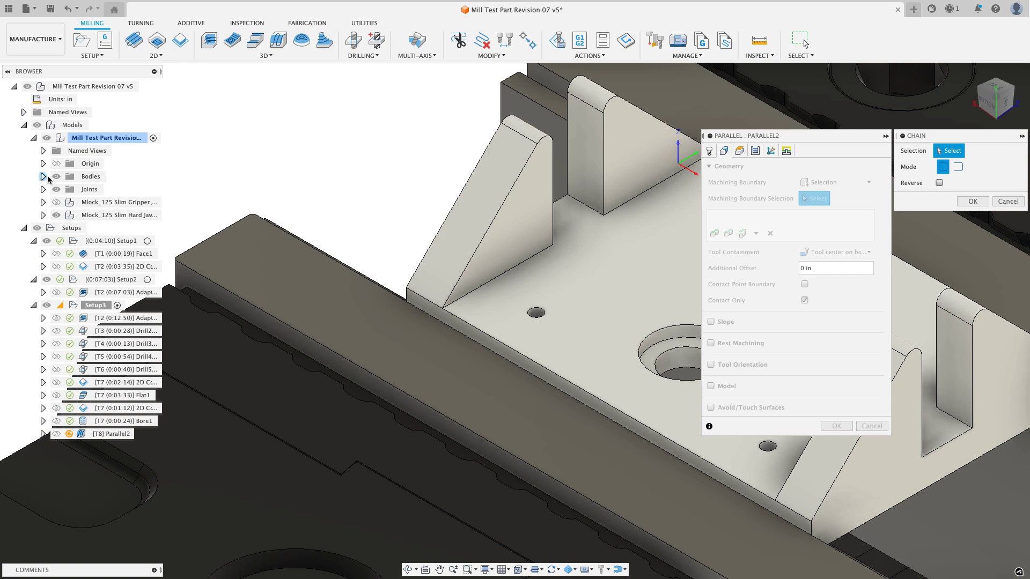
- Expand the model's bodies and show the extended rib surfaces Body6 through Body9
click(43, 177)
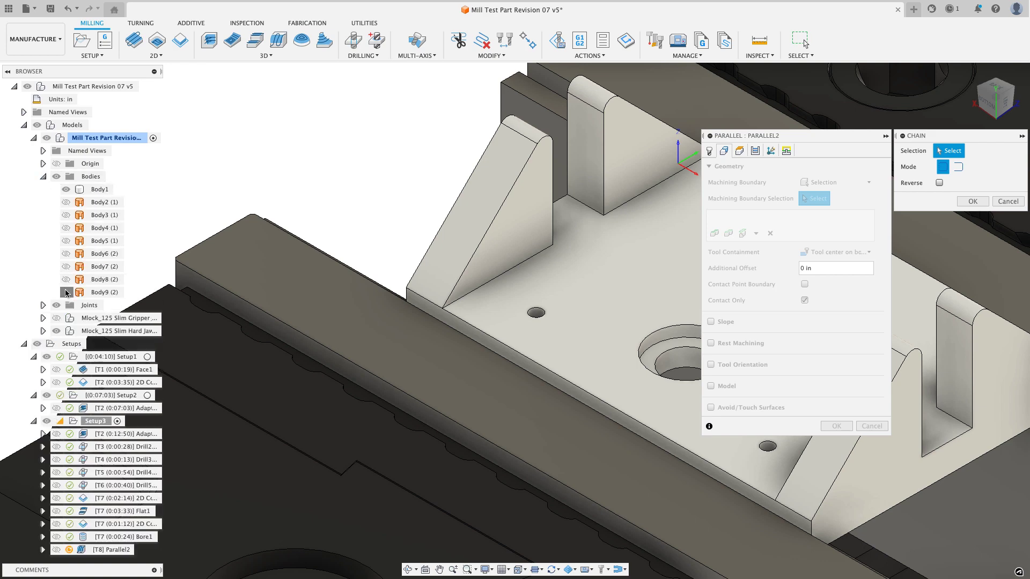
click(65, 292)
click(66, 280)
click(66, 267)
click(66, 253)
scroll(385, 189, down, 1)
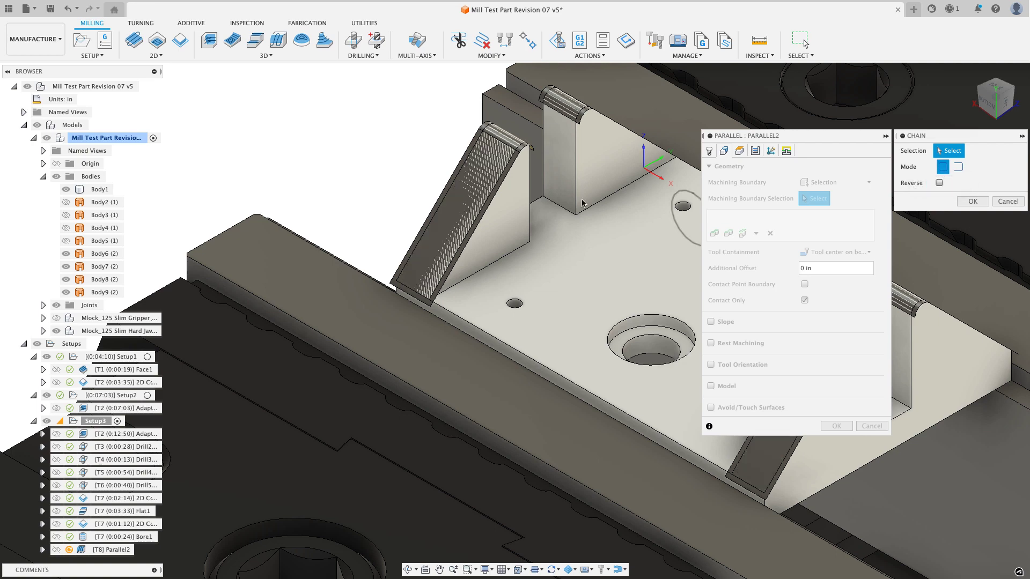
- Chain the outer edges of the Body7 rib surface as the machining boundary
scroll(489, 193, up, 2)
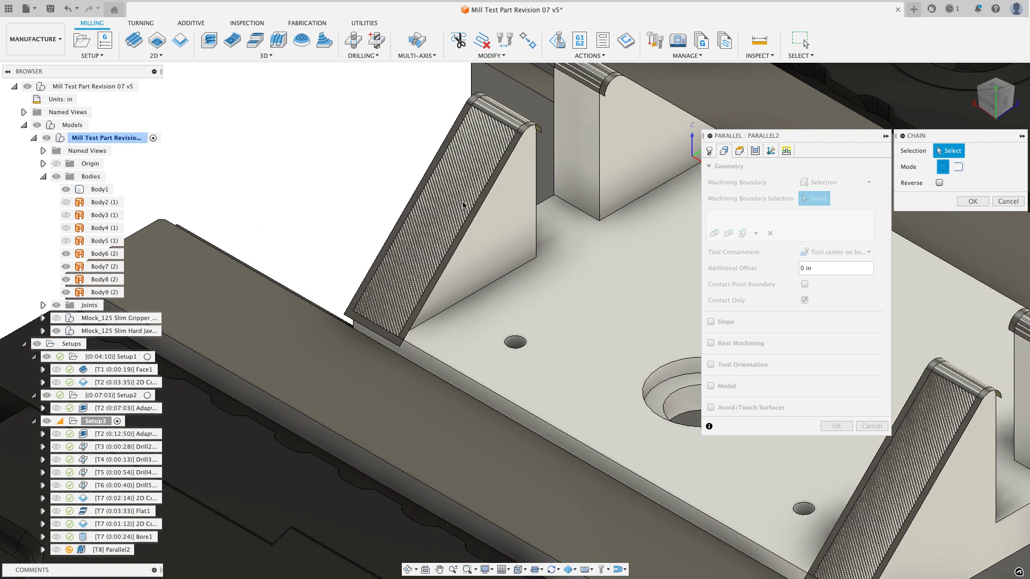
click(489, 192)
scroll(489, 191, up, 2)
click(537, 125)
scroll(506, 265, down, 2)
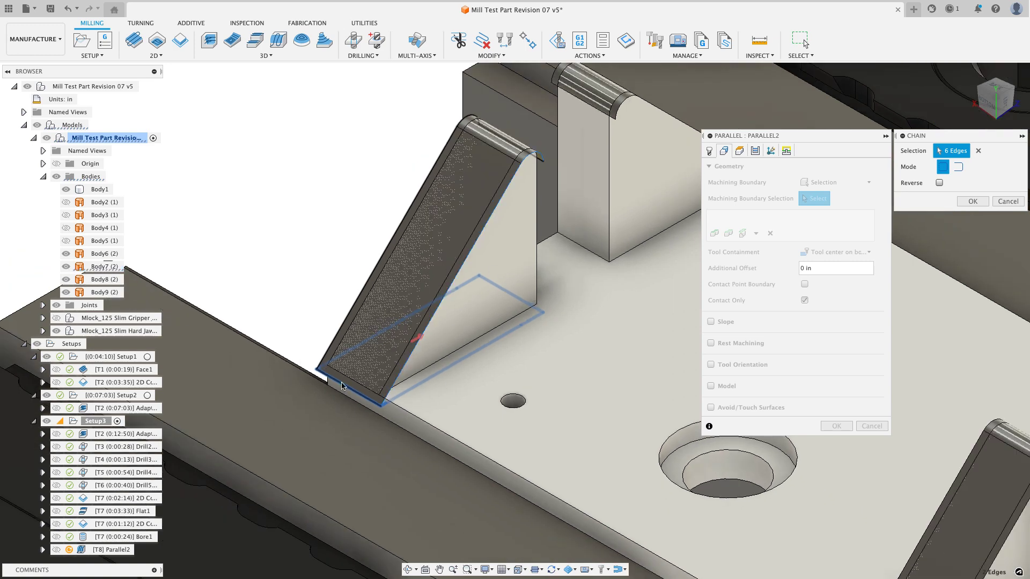
click(959, 201)
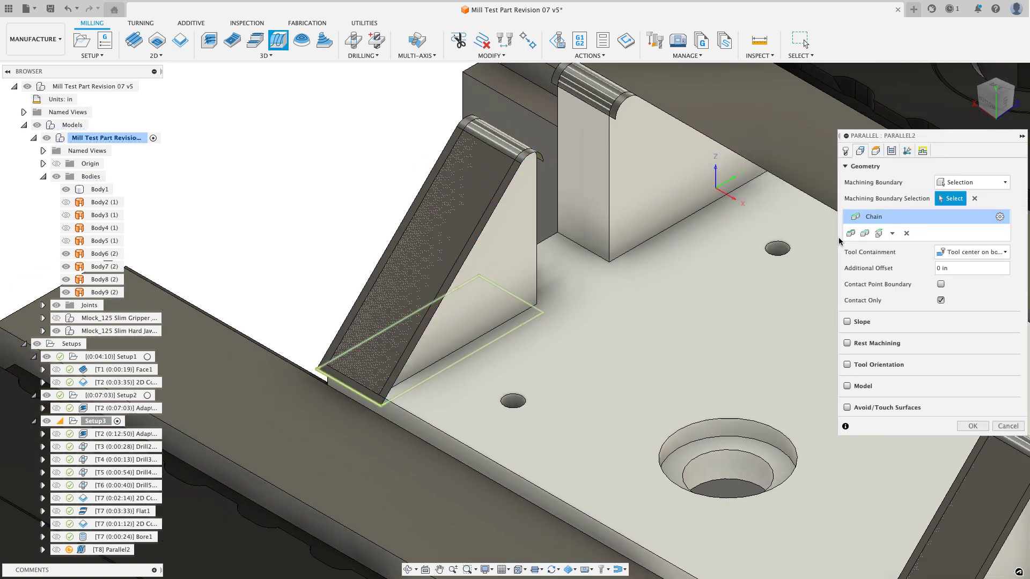
- Chain the outer edges of the Body6 rib surface as a second machining boundary
middle_drag(678, 350, 287, 183)
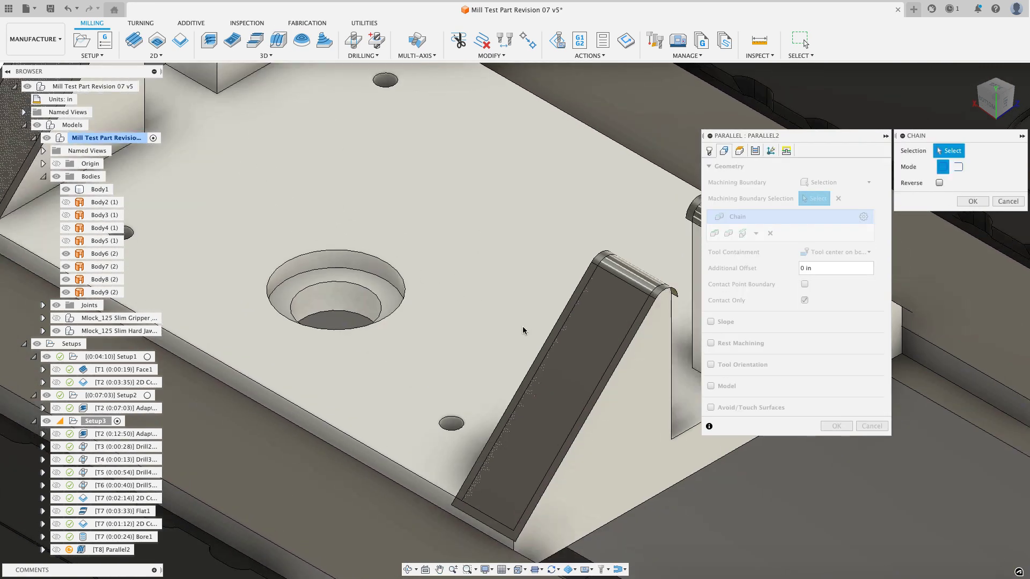
click(614, 373)
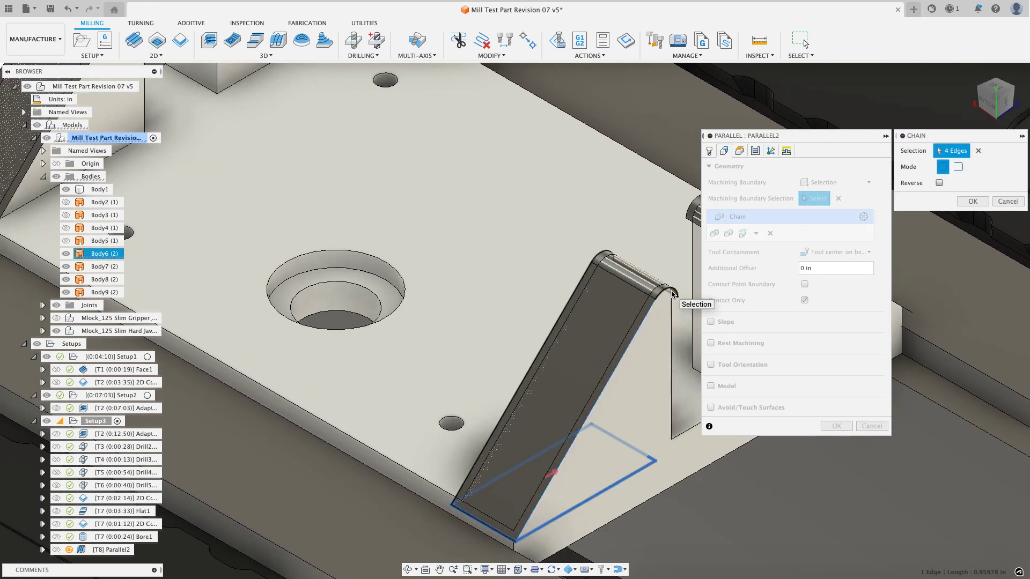
click(672, 293)
scroll(510, 329, down, 2)
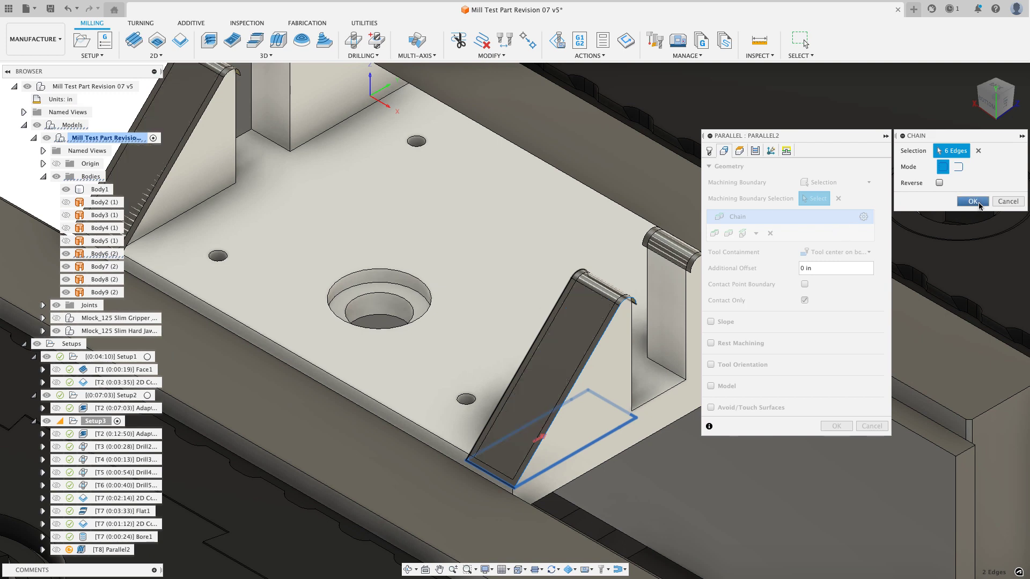
click(972, 201)
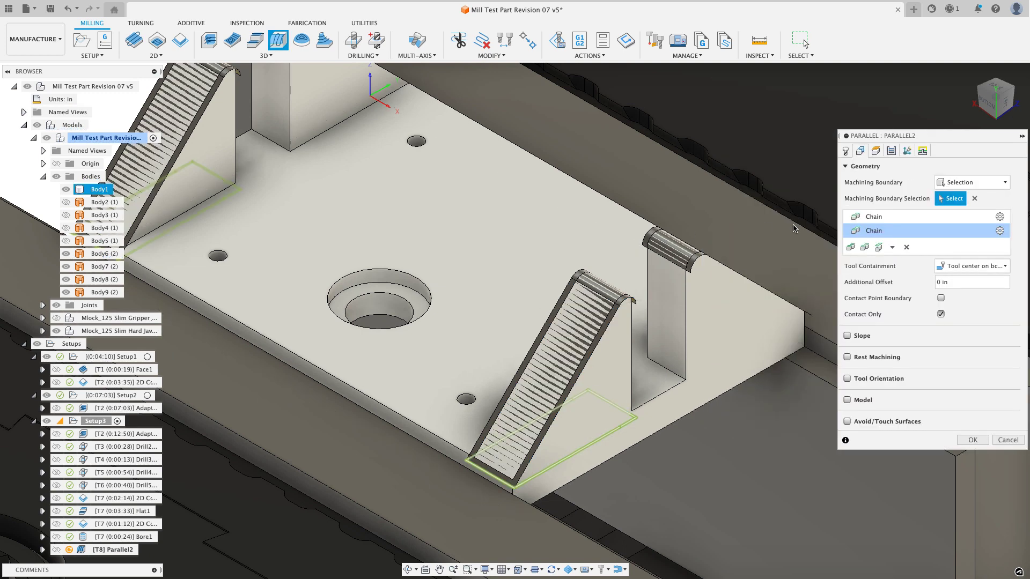
- Set the boundary's additional offset to -tolerance and enable Contact Point Boundary
click(964, 282)
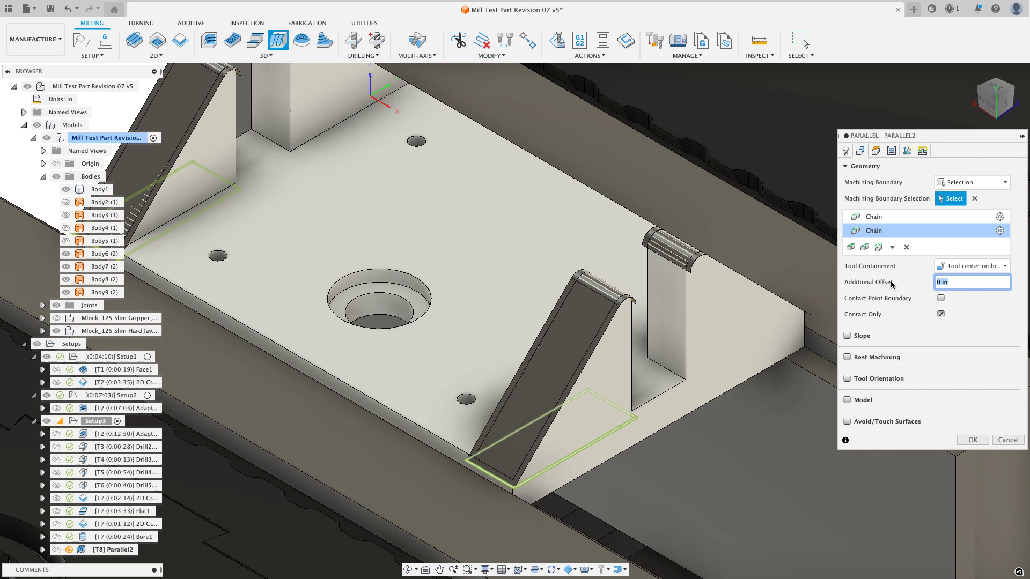
text(-tolerance)
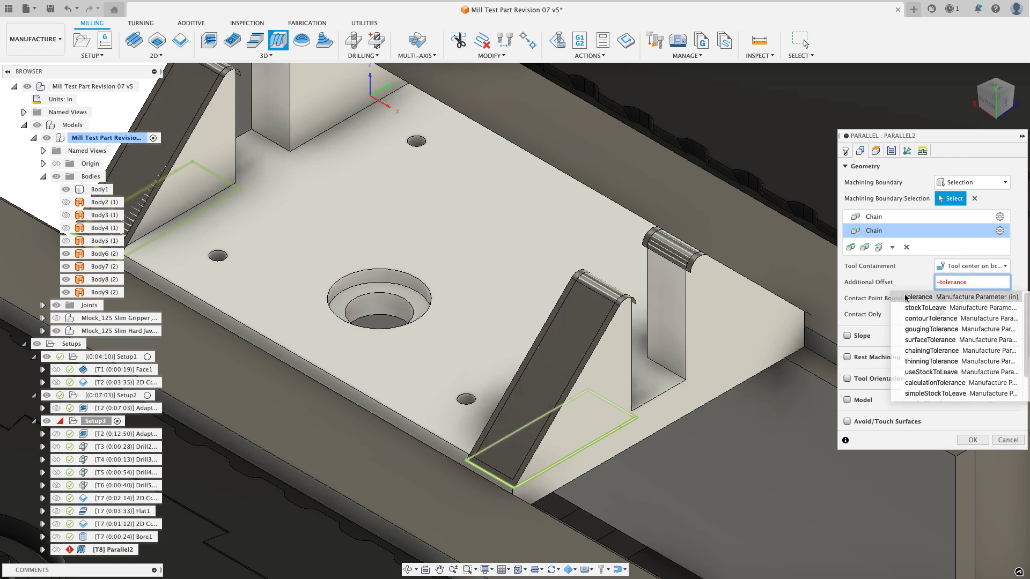
click(918, 296)
click(937, 298)
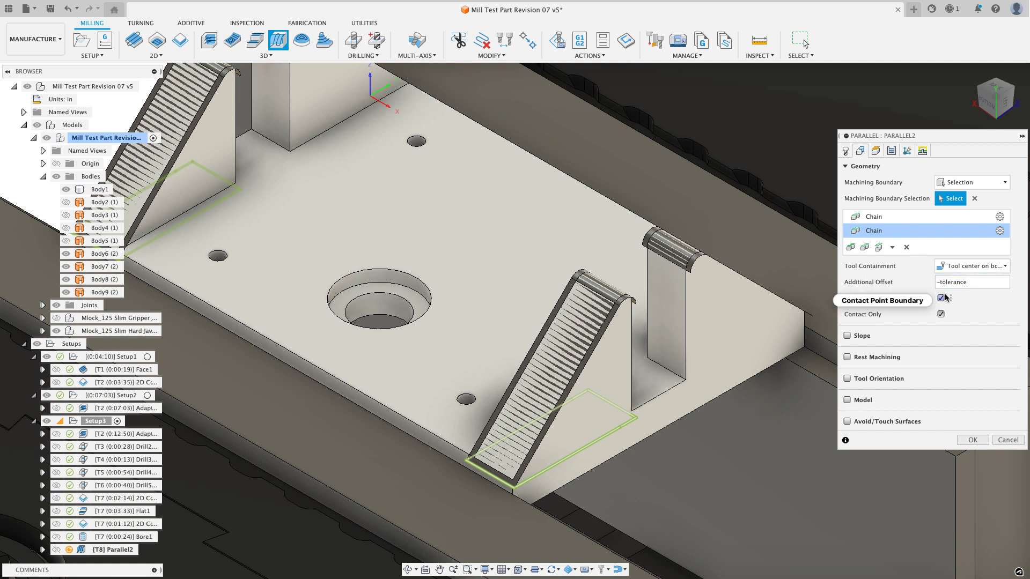
- Set the Parallel operation's stepover to .01 in
scroll(699, 340, down, 4)
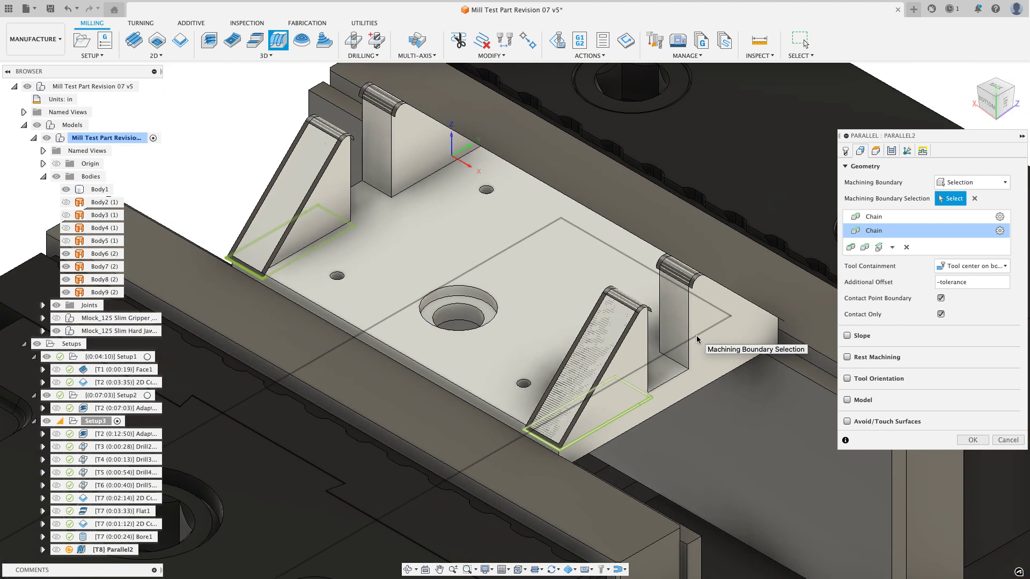
click(892, 152)
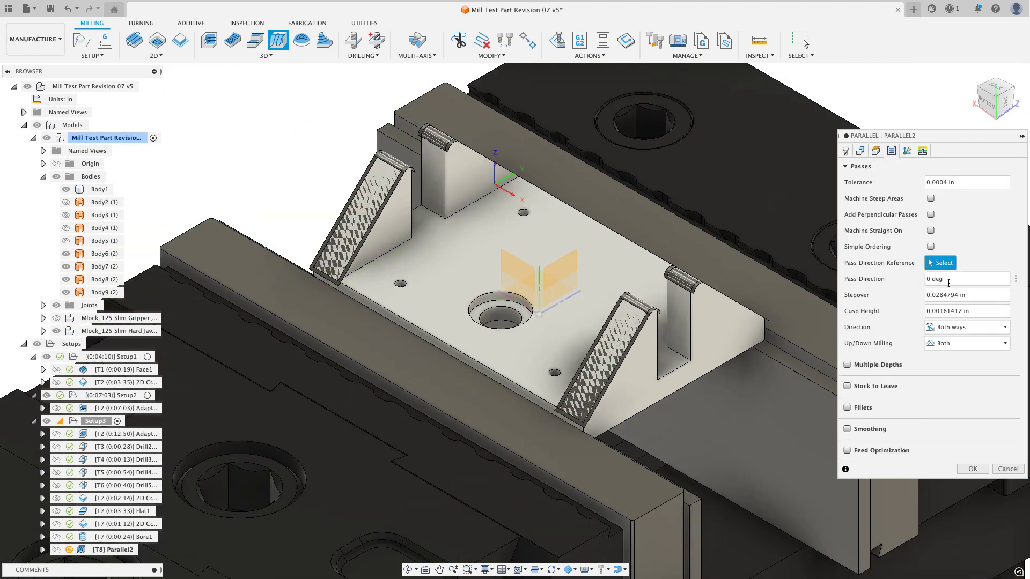
click(968, 293)
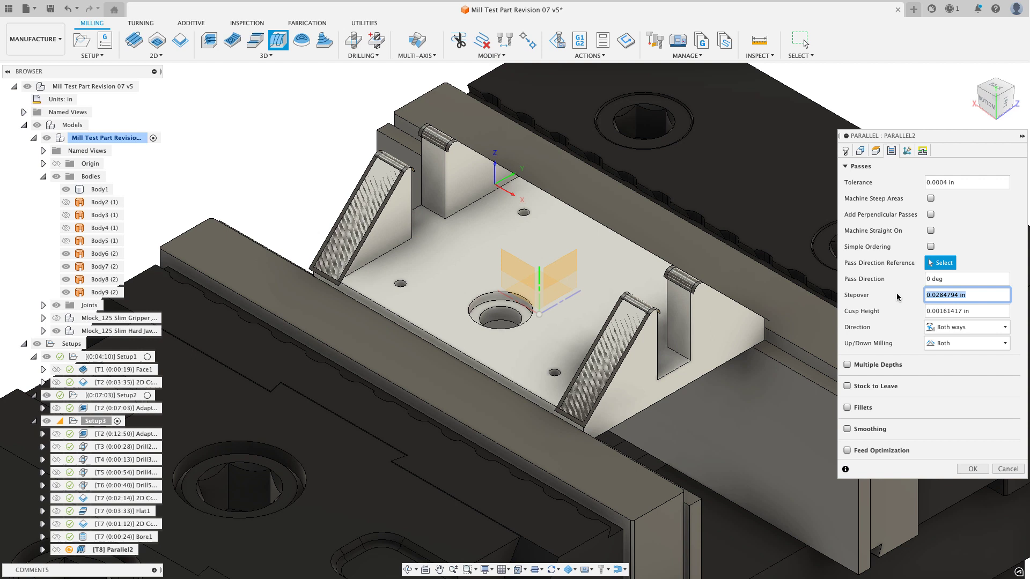
- Set the retraction policy to Minimum retraction and generate the Parallel toolpath
click(922, 150)
click(951, 185)
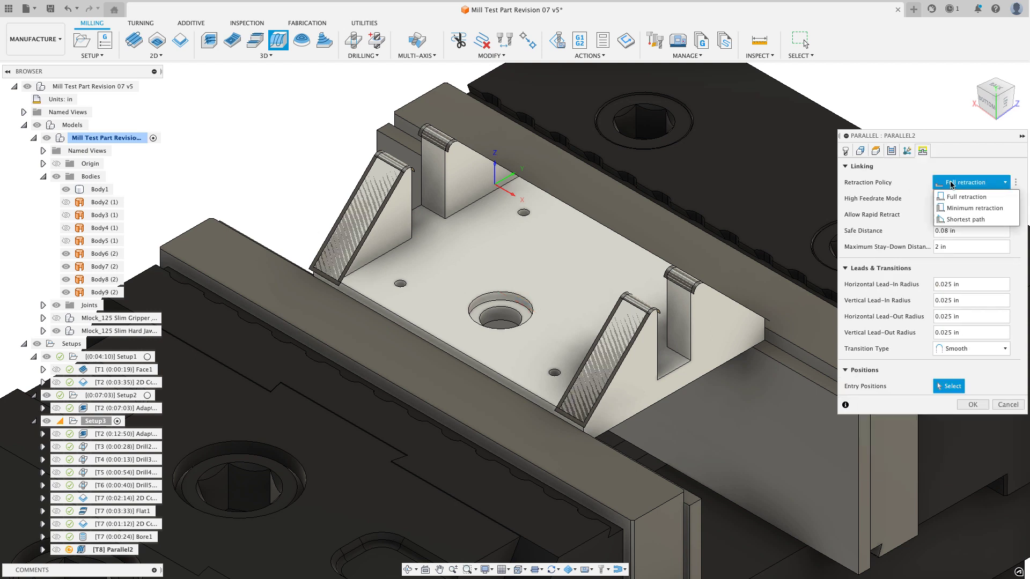
click(952, 208)
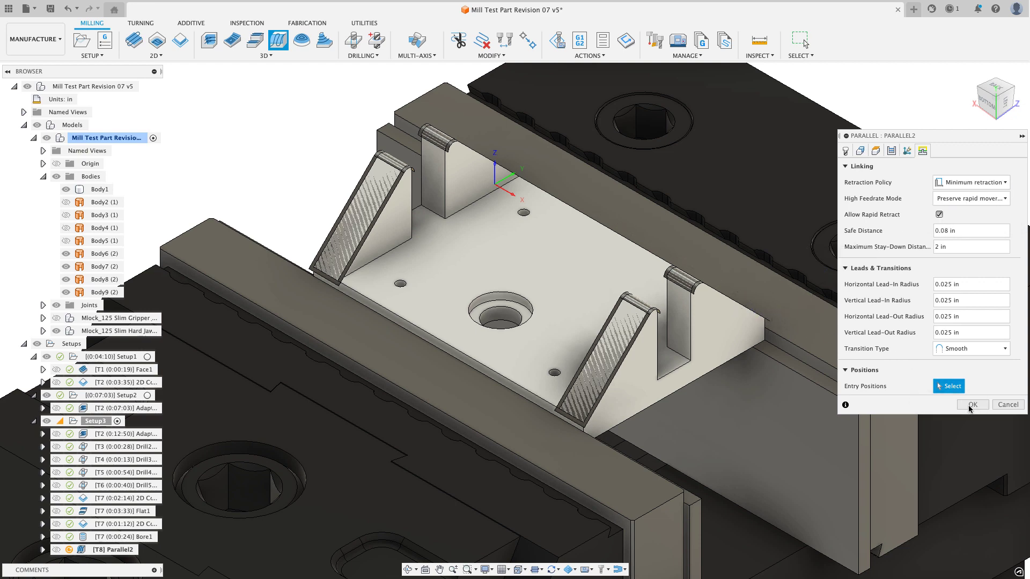
key(Return)
- Reopen the Parallel2 operation for editing and enable the Model option in its geometry settings
scroll(304, 181, up, 2)
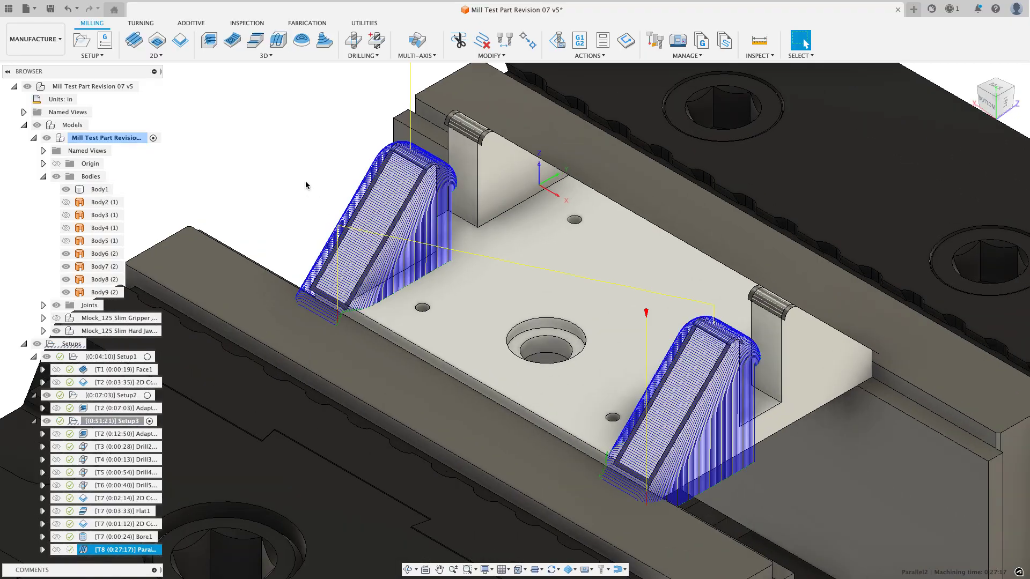
scroll(305, 181, up, 3)
shift+middle_drag(304, 181, 373, 187)
scroll(428, 289, up, 2)
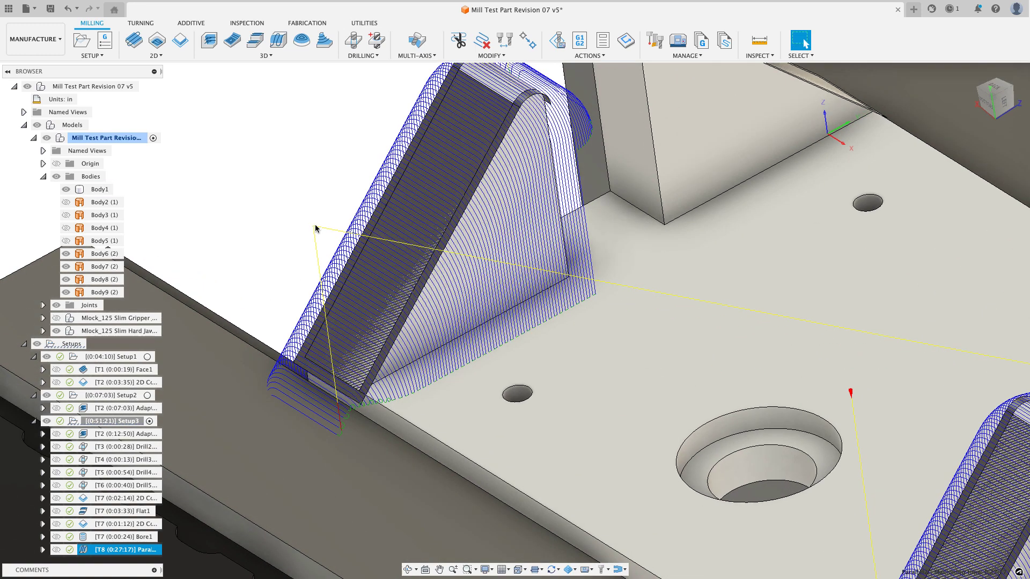
scroll(313, 230, down, 2)
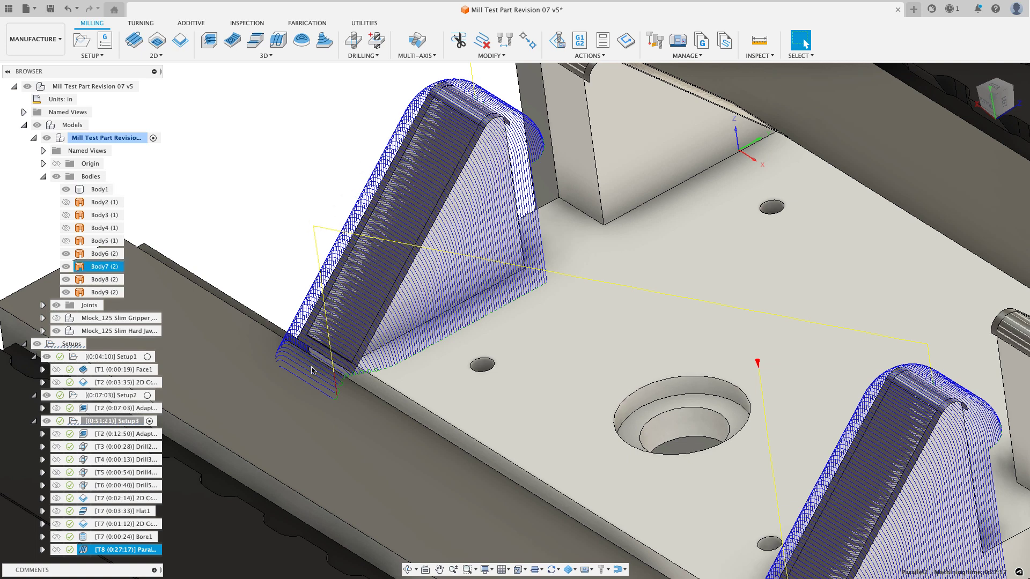
right_click(160, 550)
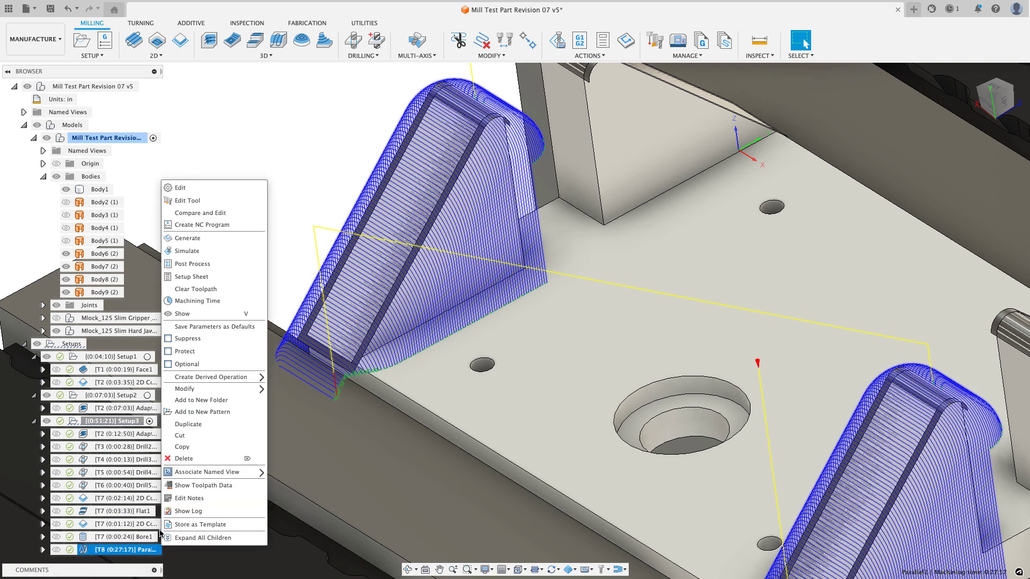
click(199, 189)
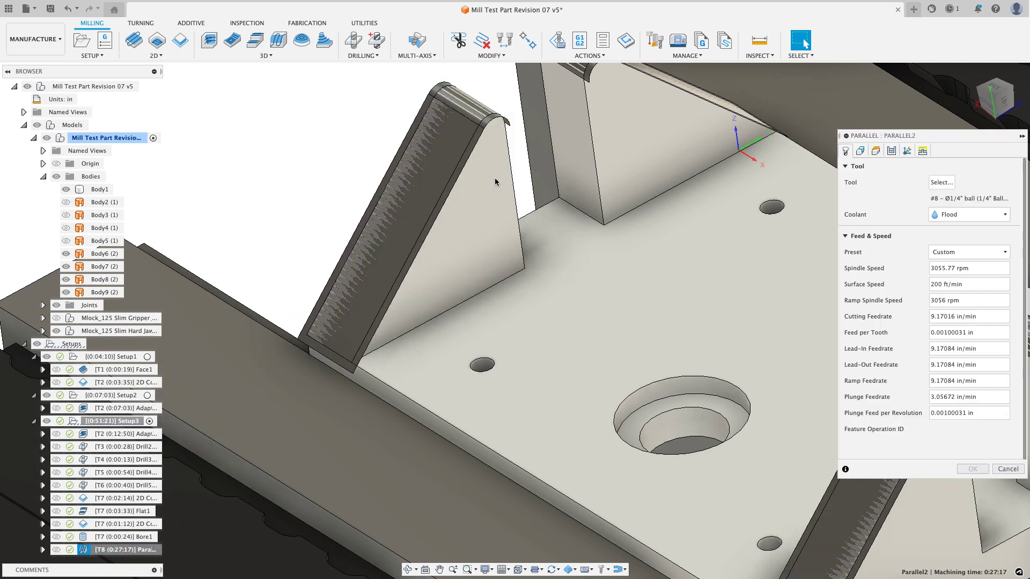
click(856, 152)
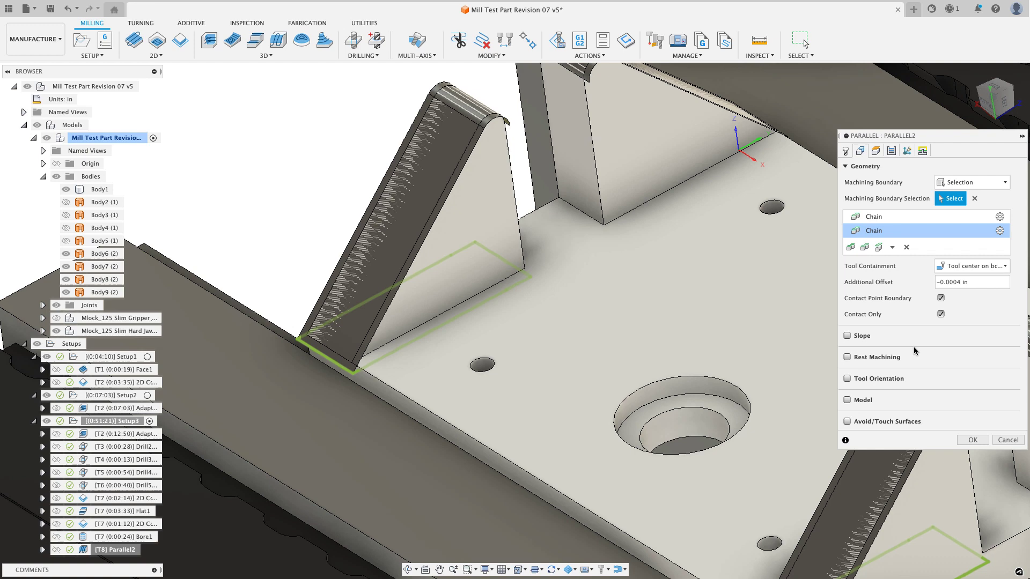
click(855, 400)
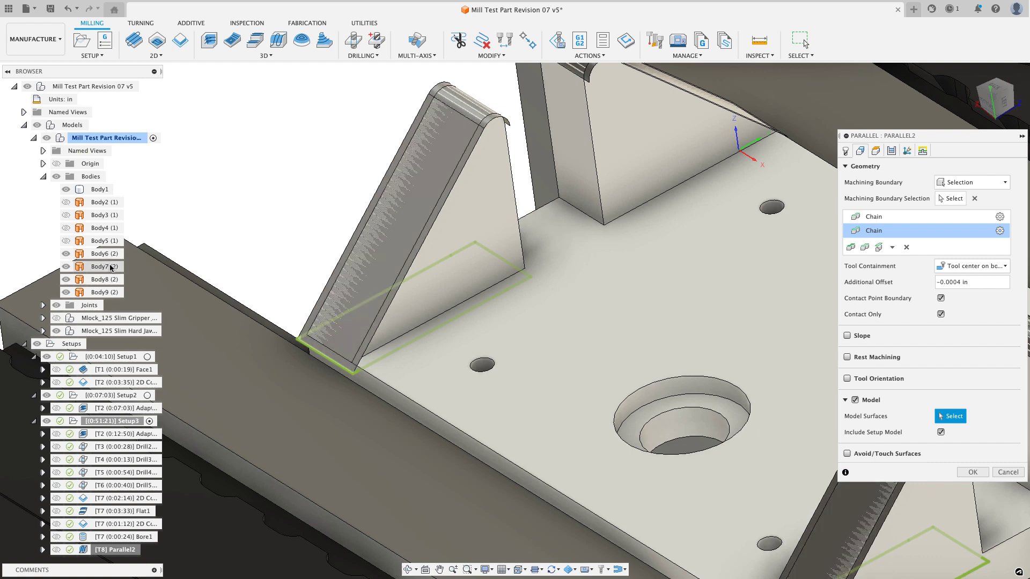
- Select the rib surfaces Body6 and Body7 as the model surfaces and regenerate the Parallel toolpath
click(110, 267)
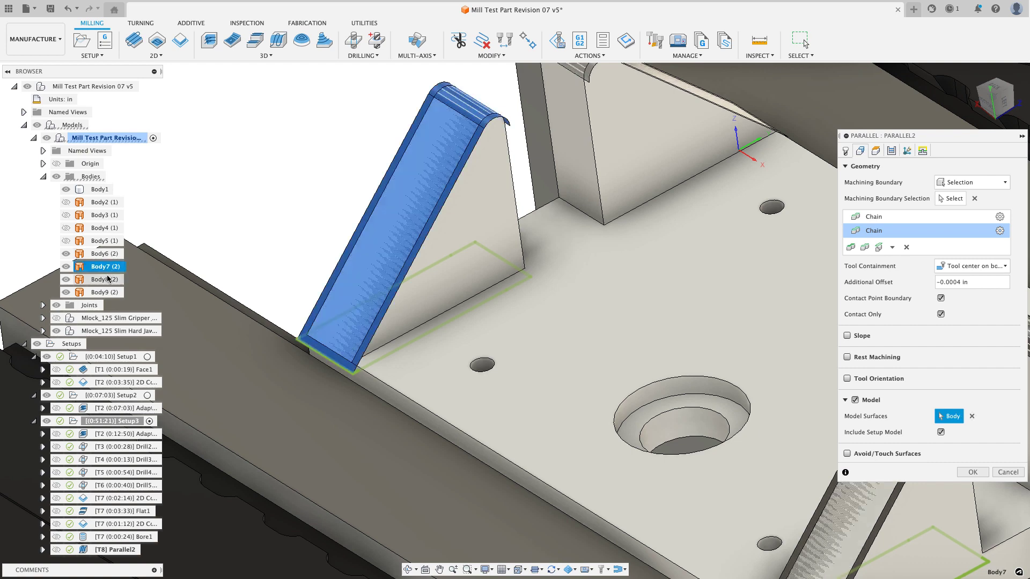
click(107, 279)
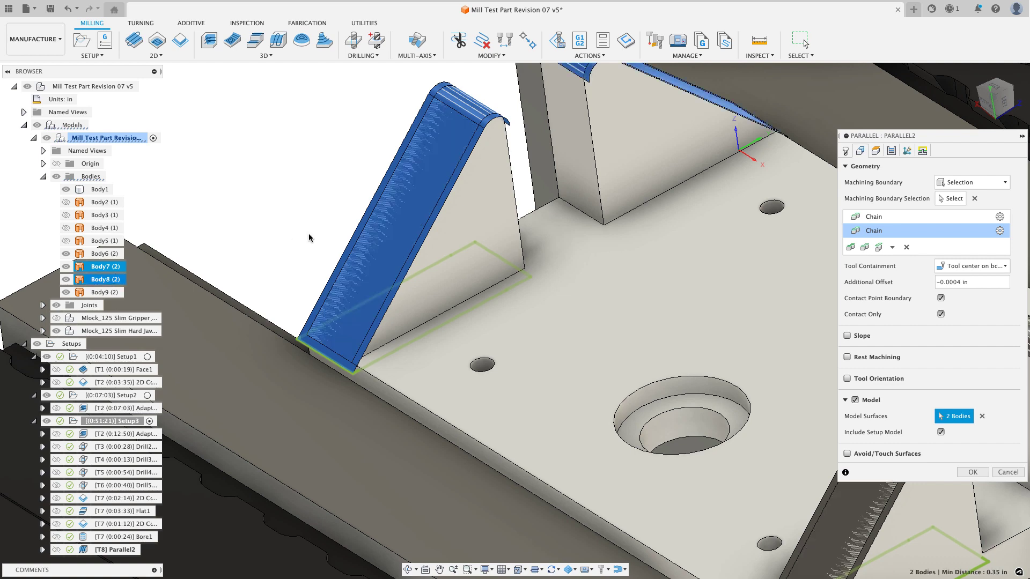
scroll(373, 239, down, 3)
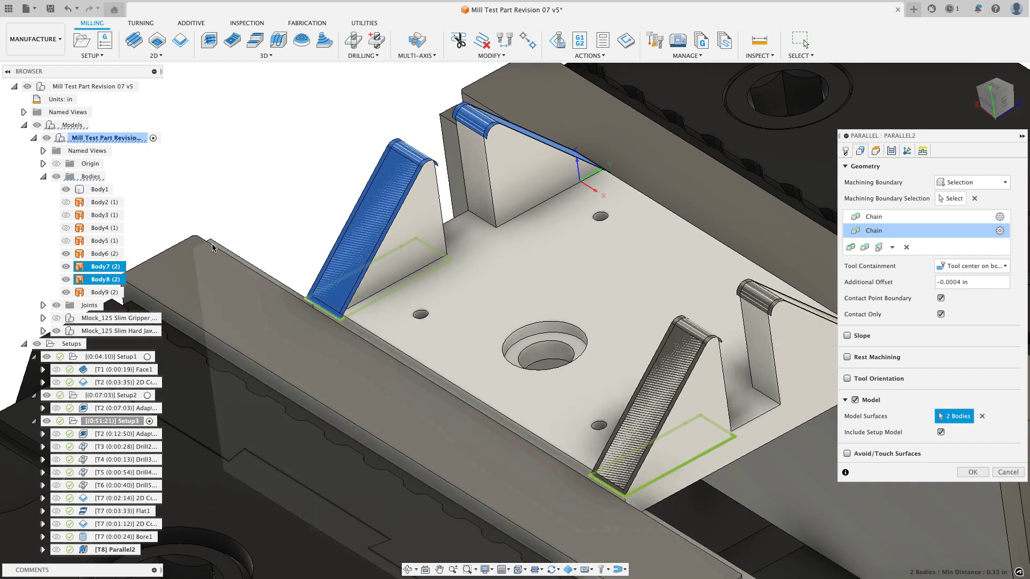
click(105, 279)
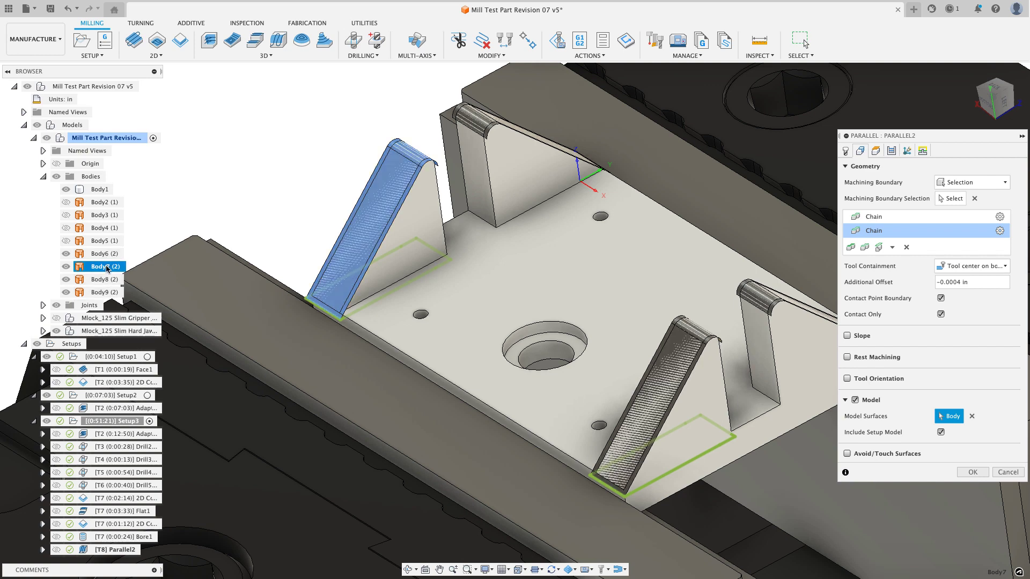
click(103, 293)
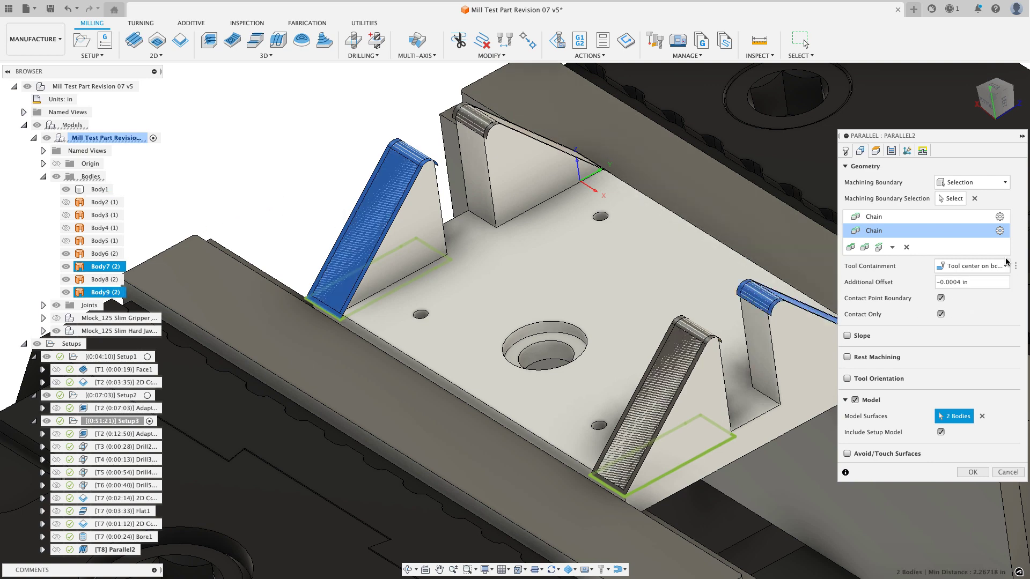
click(104, 292)
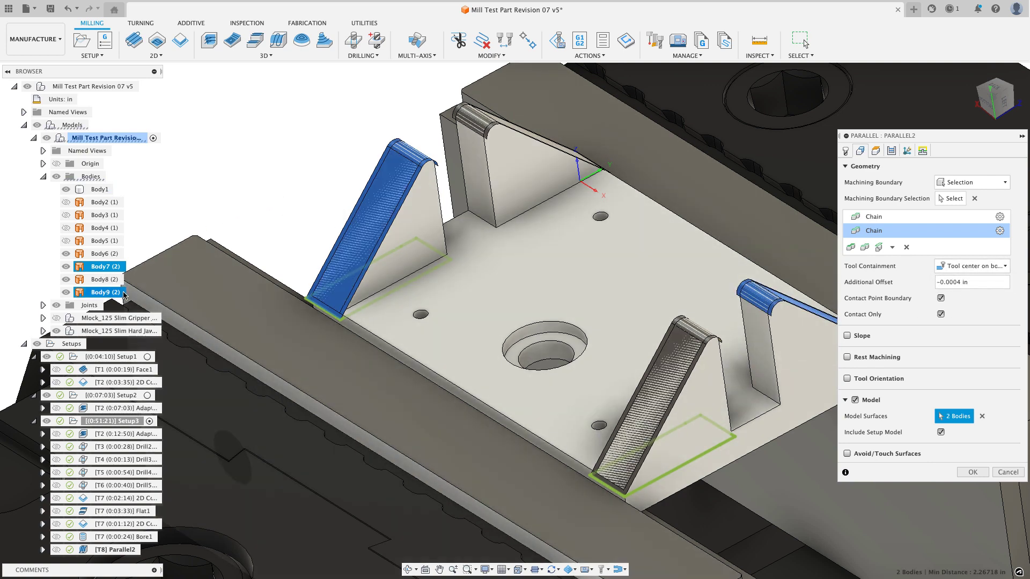
click(105, 279)
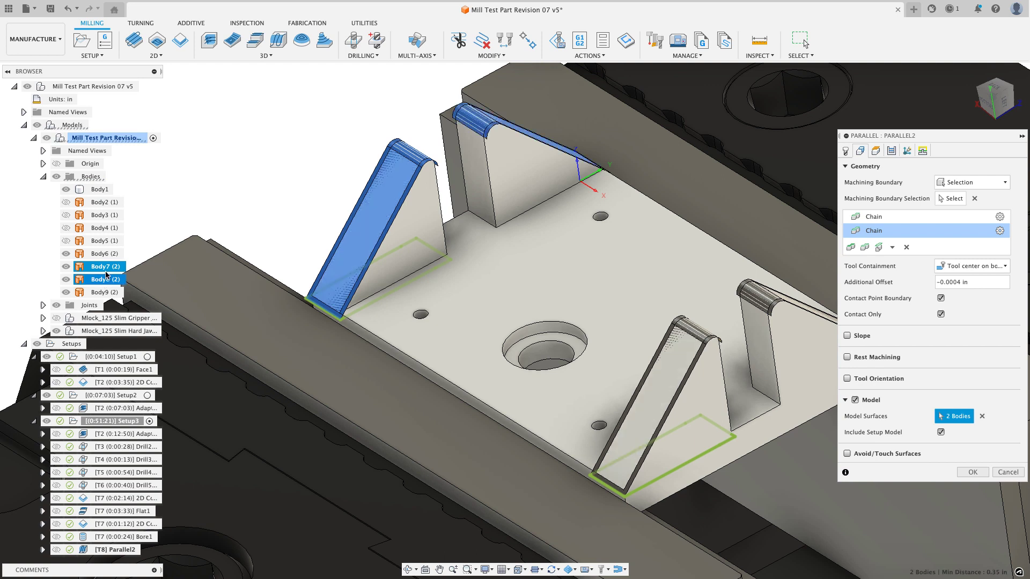
click(106, 254)
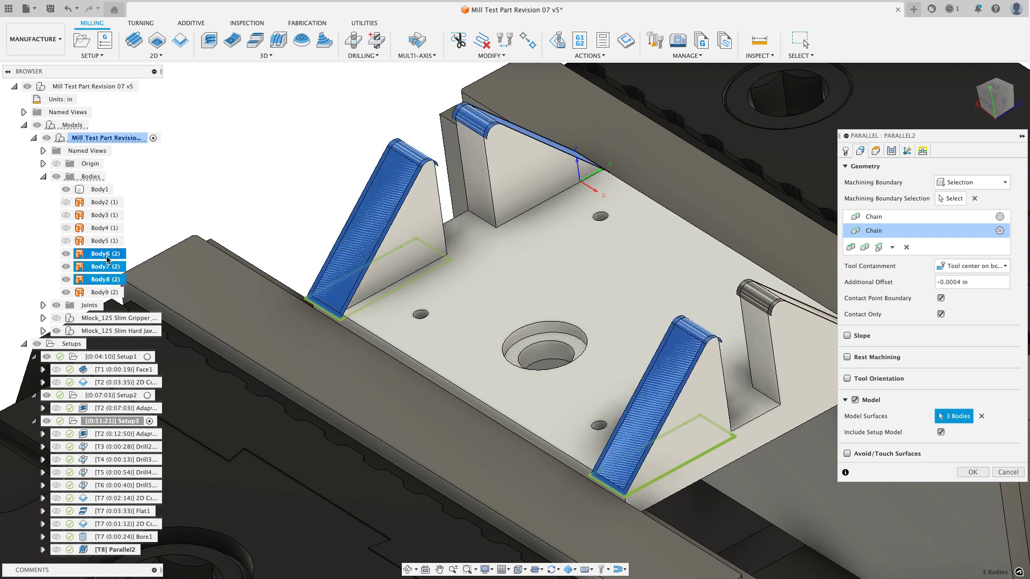
click(110, 279)
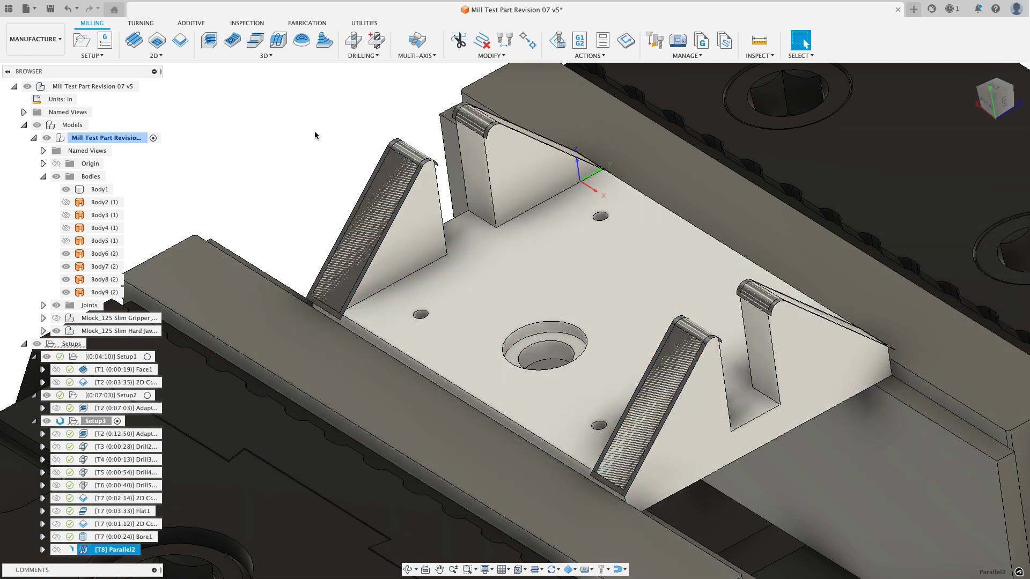
- Examine the regenerated Parallel toolpath over the sloped ribs, from the rounded tops down to the lower ends beside the vise jaw
scroll(609, 364, up, 5)
shift+middle_drag(609, 364, 614, 327)
click(973, 77)
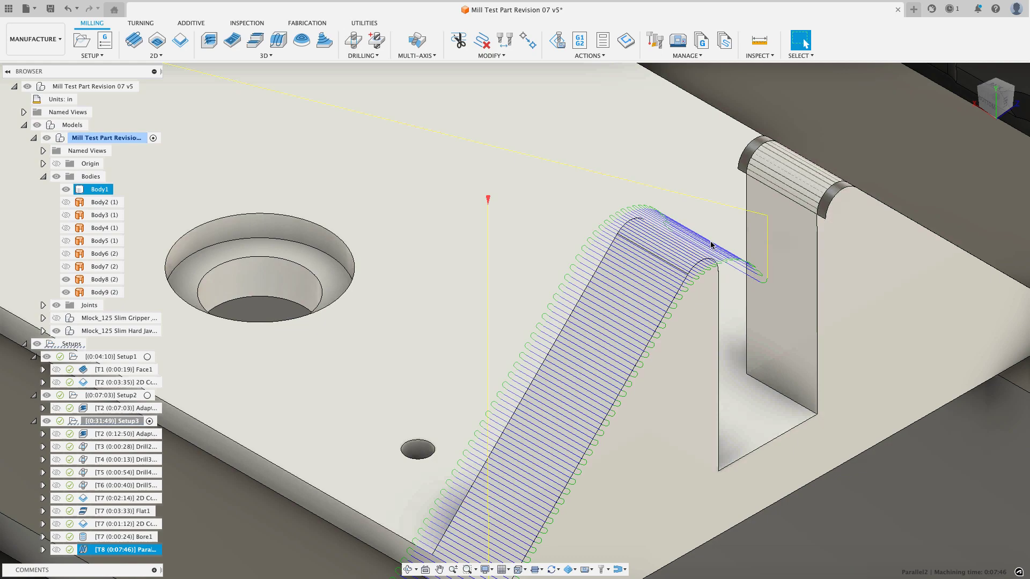
scroll(710, 245, down, 10)
shift+middle_drag(584, 221, 643, 223)
scroll(502, 224, up, 8)
shift+middle_drag(508, 233, 463, 214)
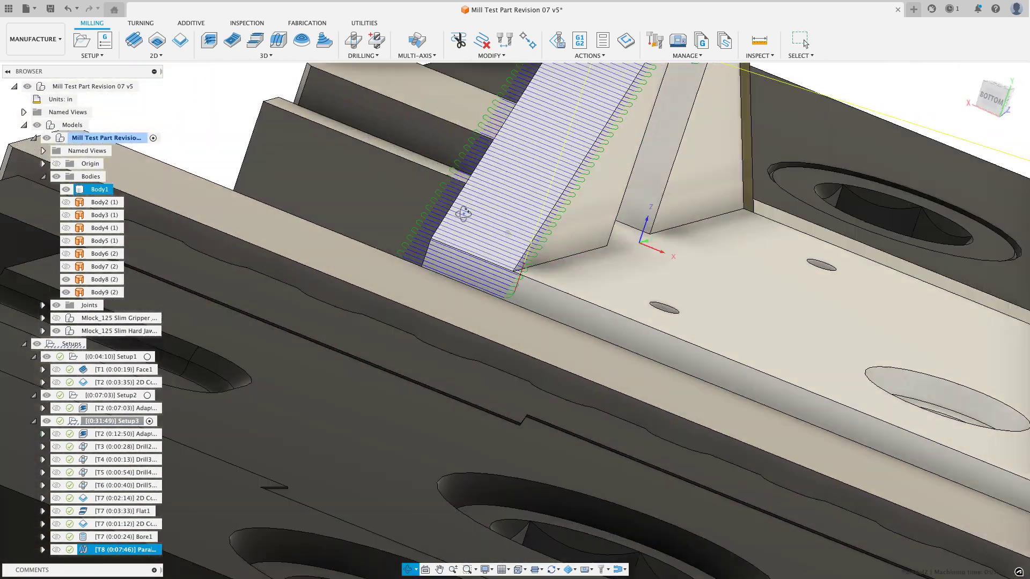
shift+drag(463, 214, 436, 209)
- Start a machine simulation of the Parallel2 toolpath and set the toolpath display mode to All toolpath
click(459, 41)
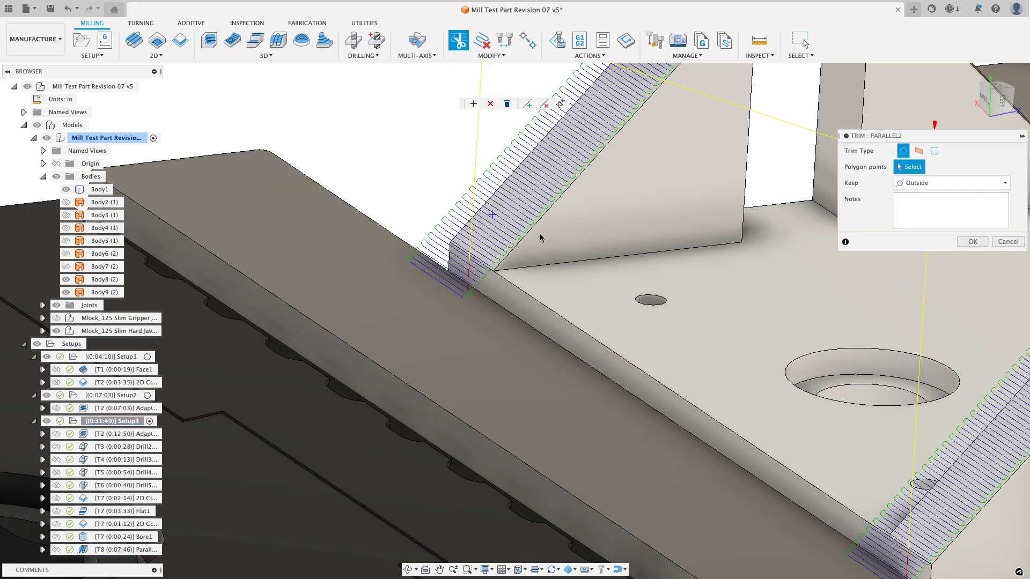
key(Escape)
click(558, 42)
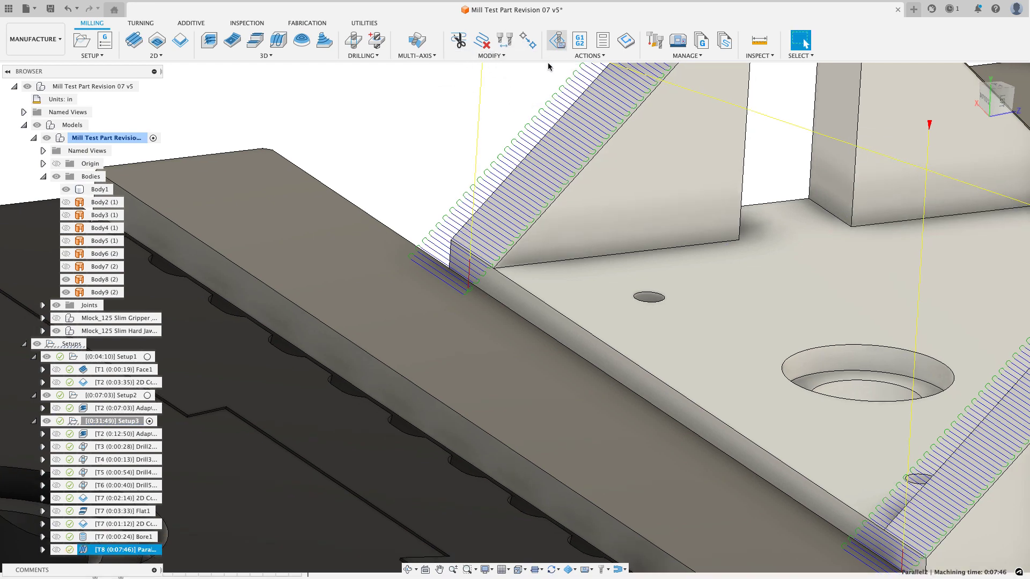
key(alt+3)
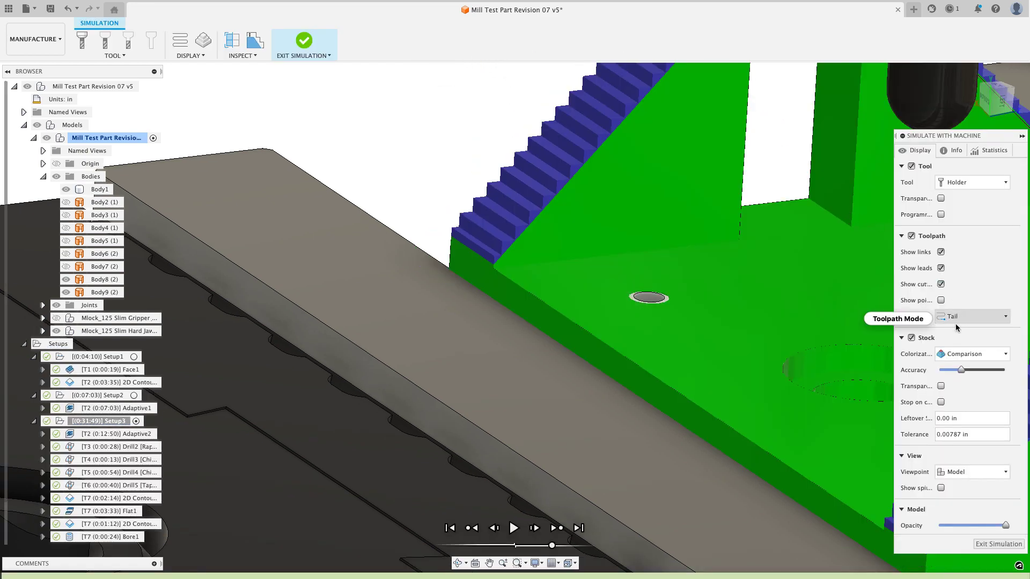
click(963, 316)
click(959, 375)
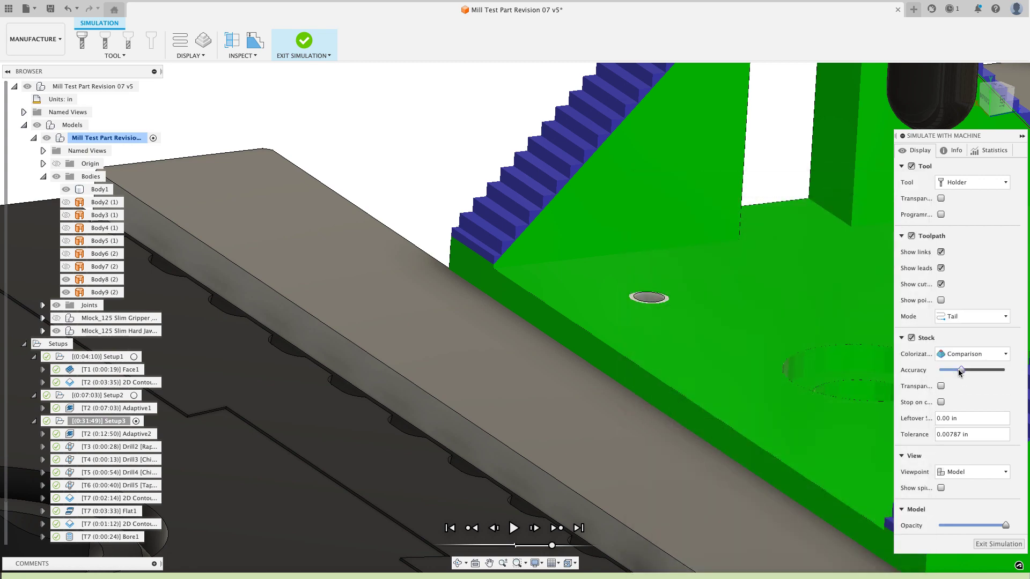
click(972, 316)
click(960, 374)
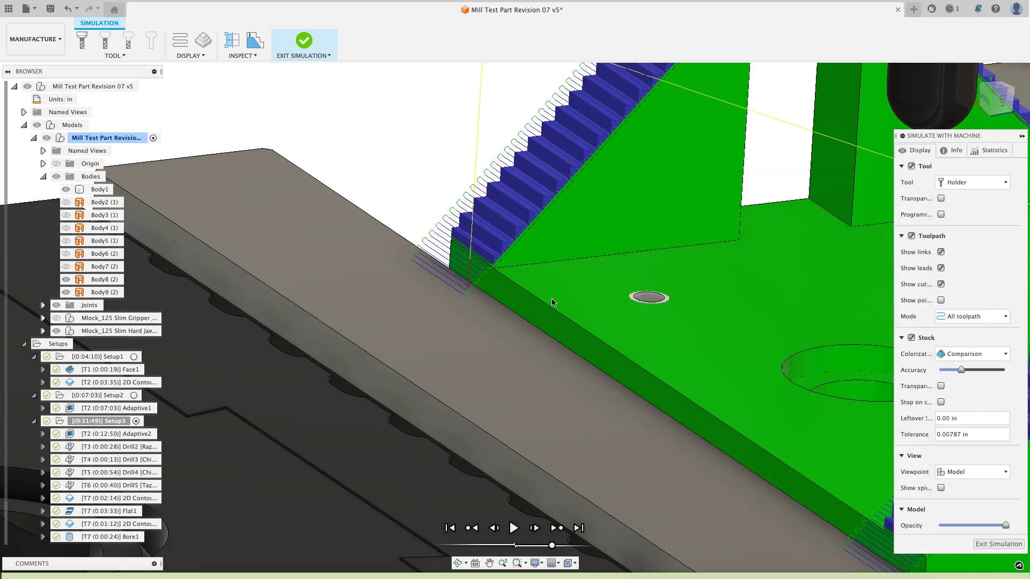
- Examine the clearance between the ball endmill, the rib's lower end and the vise jaw, including from the left side view
scroll(434, 313, up, 2)
scroll(434, 313, up, 1)
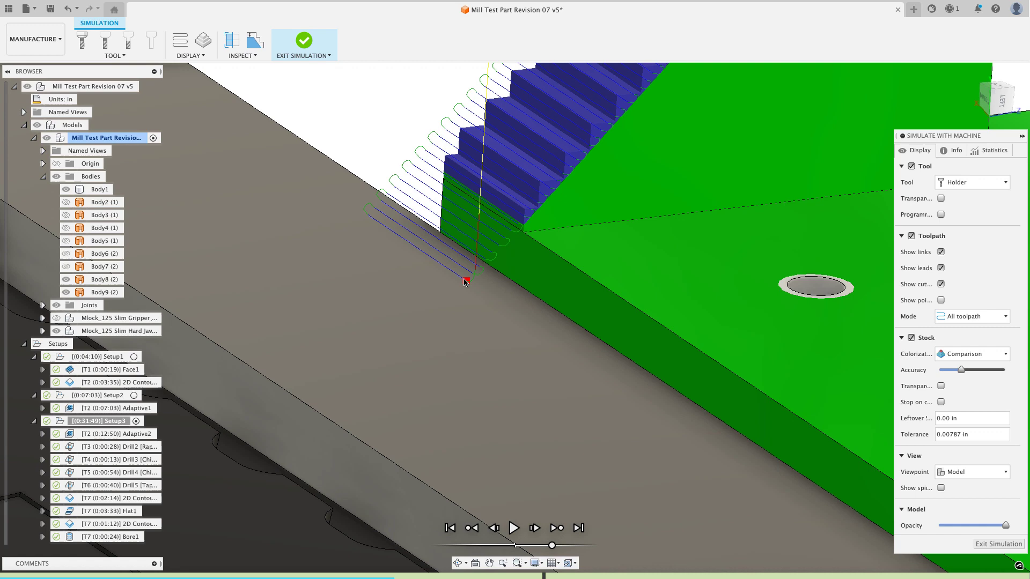
scroll(465, 282, down, 2)
click(998, 102)
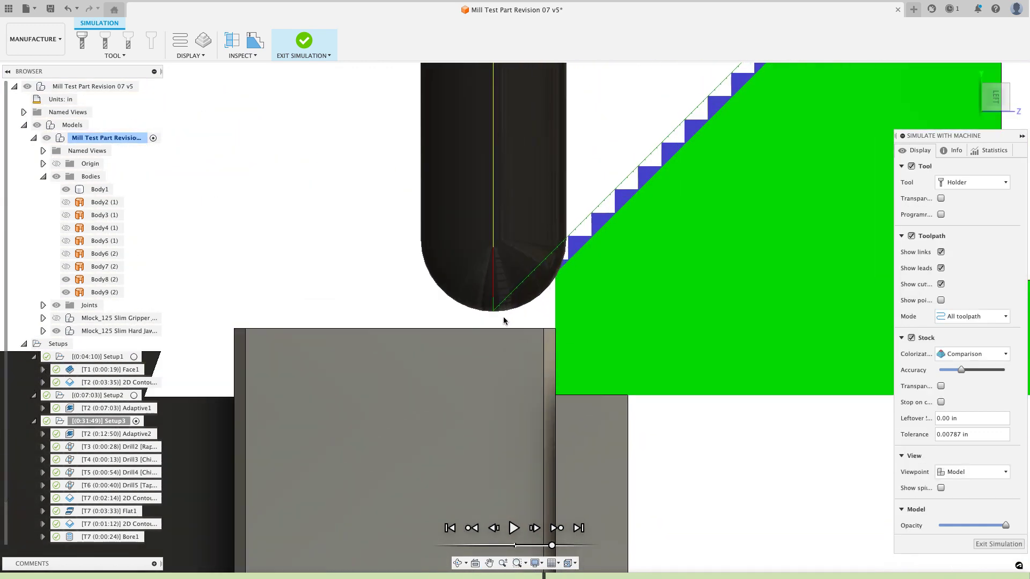
shift+middle_drag(493, 333, 552, 263)
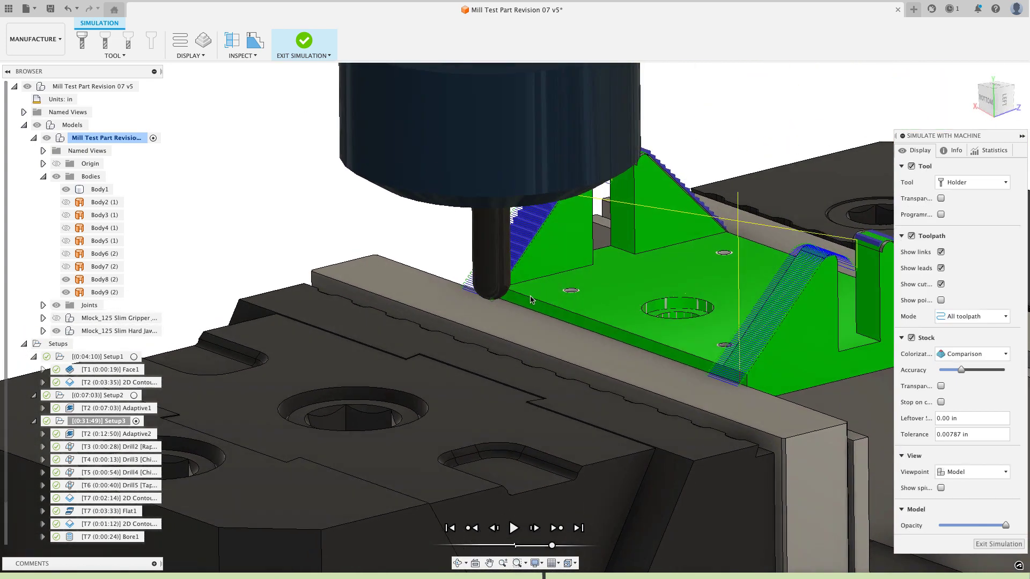
scroll(743, 280, down, 5)
middle_drag(737, 298, 596, 310)
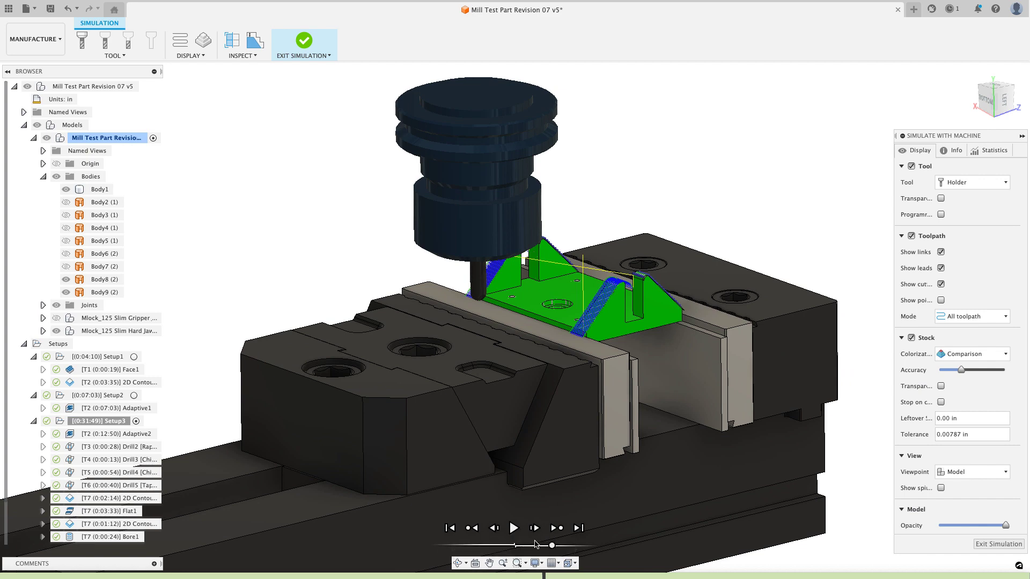
- Play the machine simulation of the Parallel2 toolpath over the first pair of ribs and exit the simulation
drag(549, 547, 545, 546)
click(514, 529)
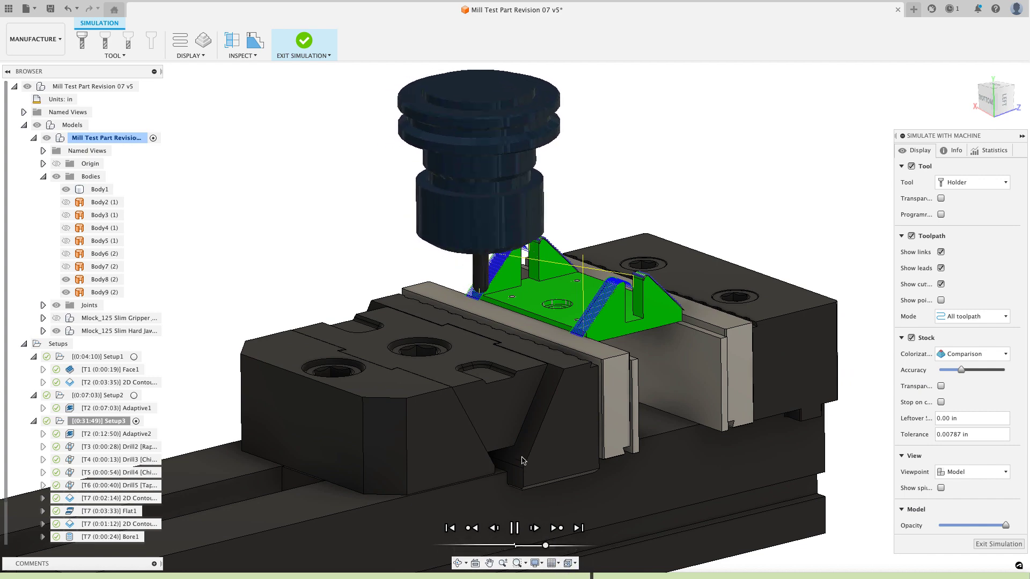
scroll(508, 269, up, 5)
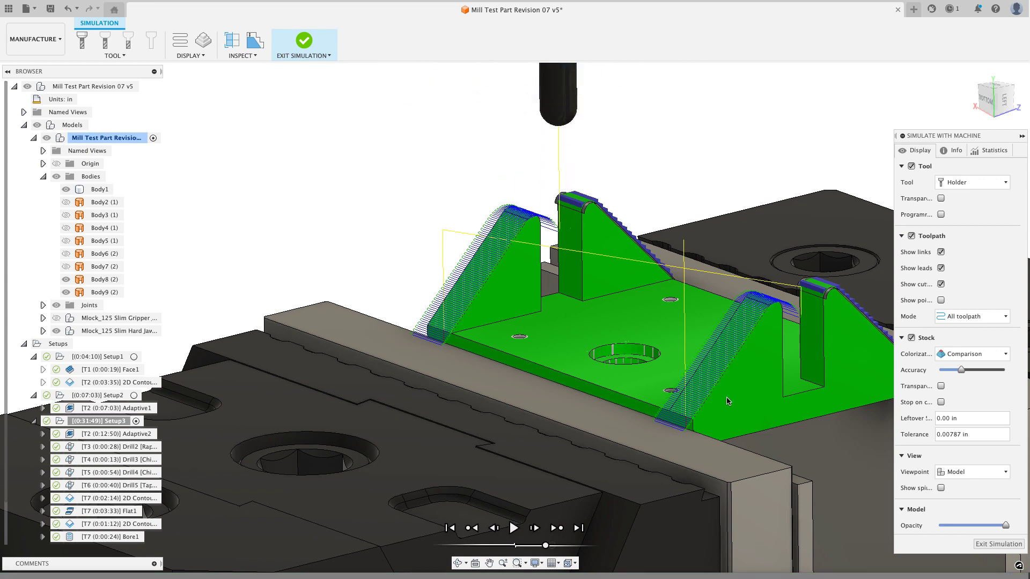
scroll(746, 317, down, 3)
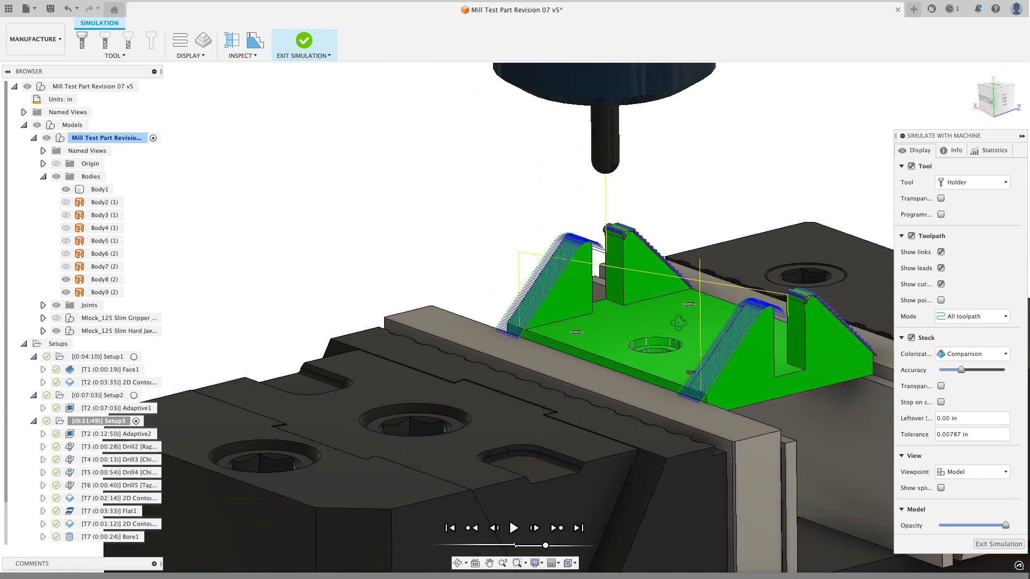
shift+middle_drag(670, 315, 678, 334)
click(998, 543)
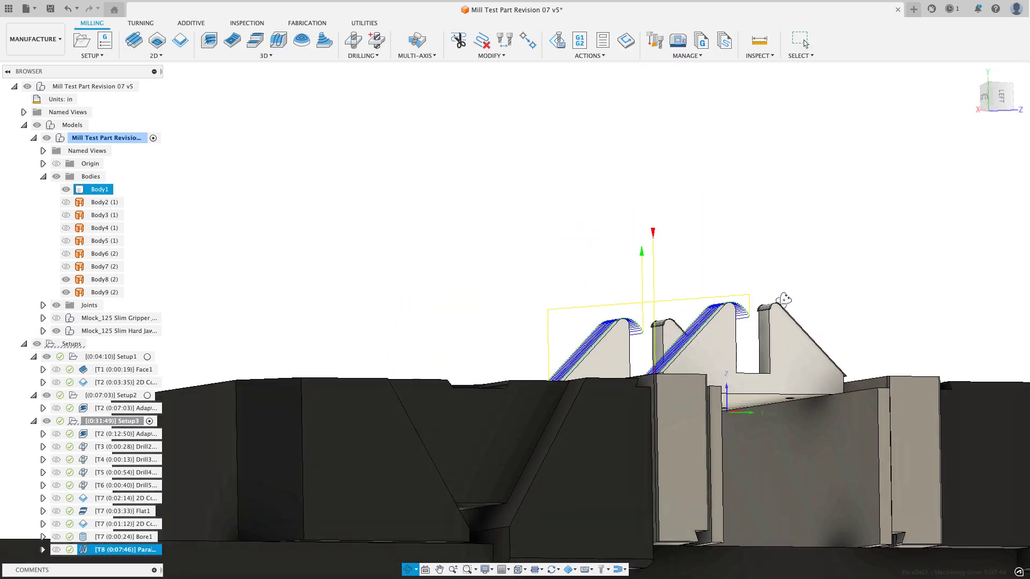
- Duplicate the Parallel2 operation and open the duplicate for editing
shift+middle_drag(784, 299, 723, 286)
scroll(524, 339, down, 5)
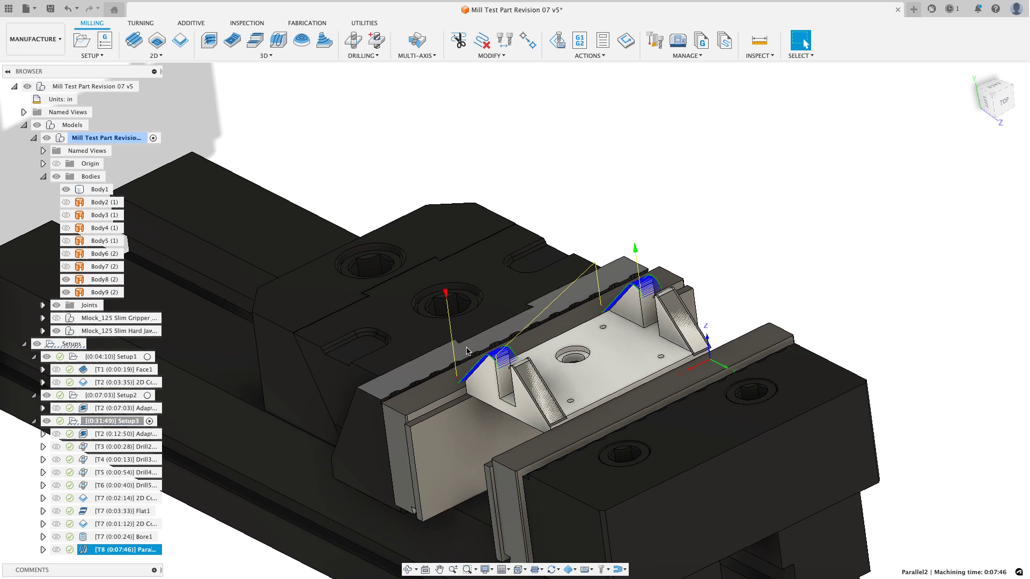
click(280, 498)
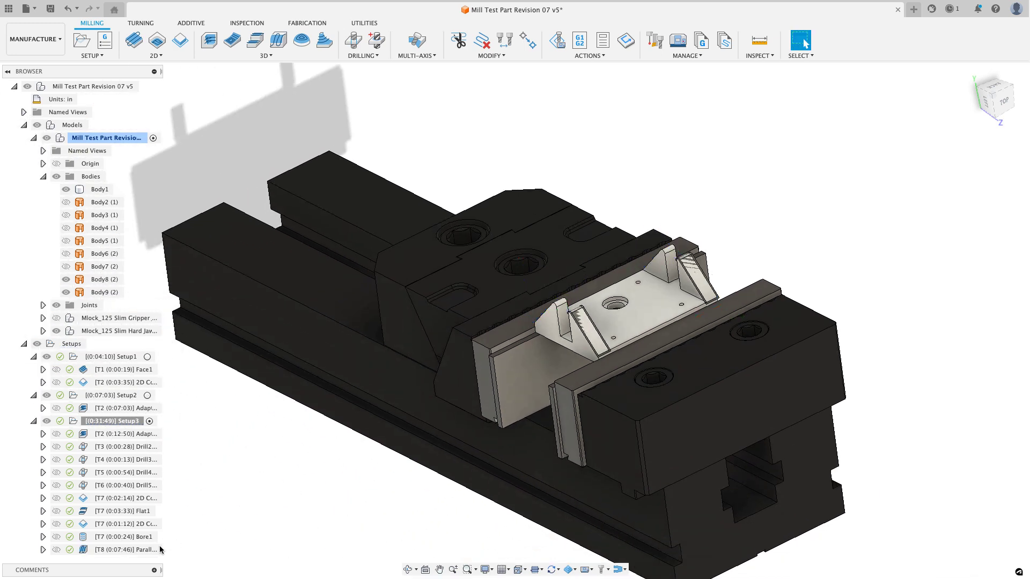
click(154, 549)
right_click(153, 552)
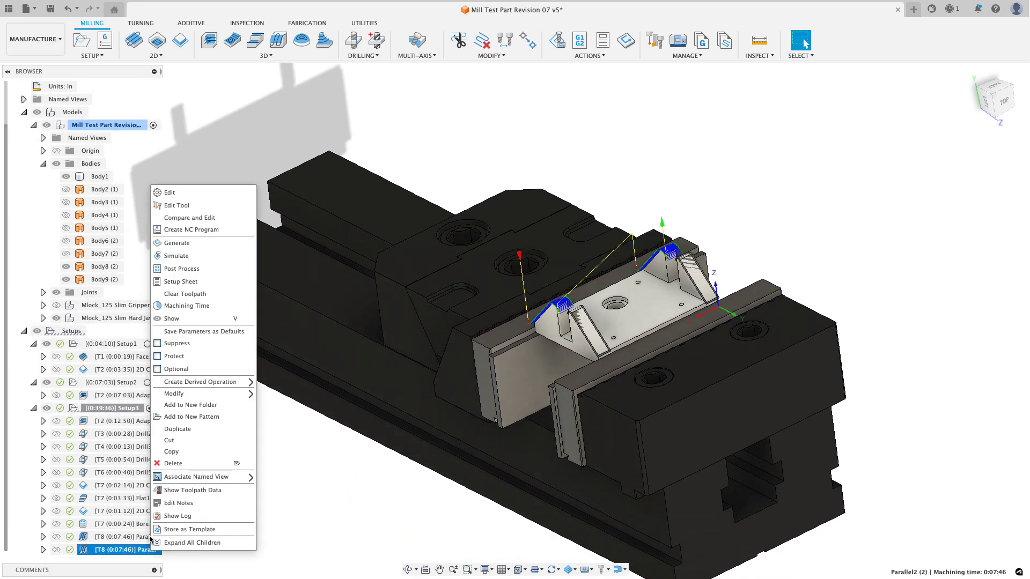
click(230, 193)
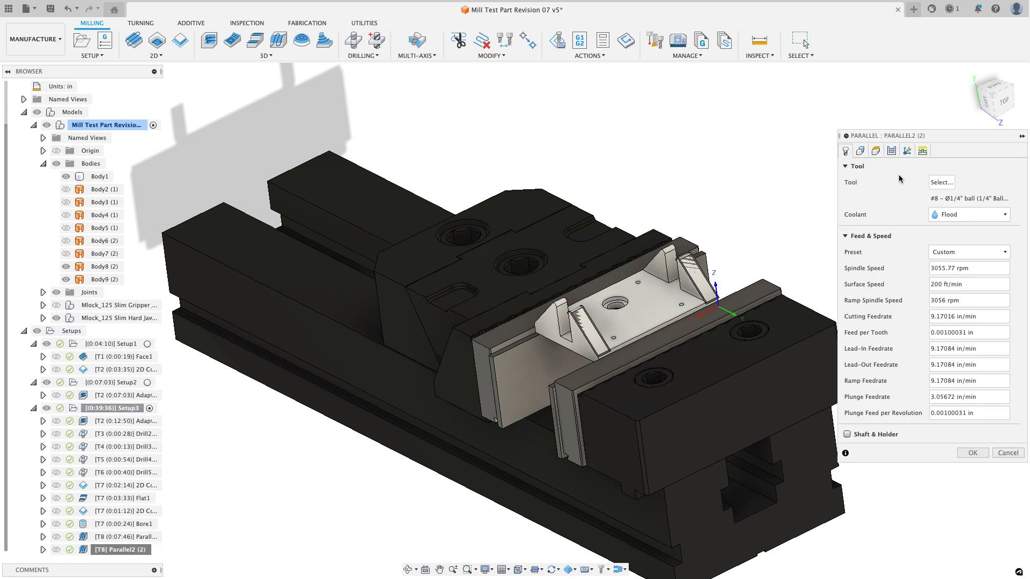
- Clear the inherited machining boundary and model surface selections in the duplicate's geometry settings
click(859, 150)
click(974, 199)
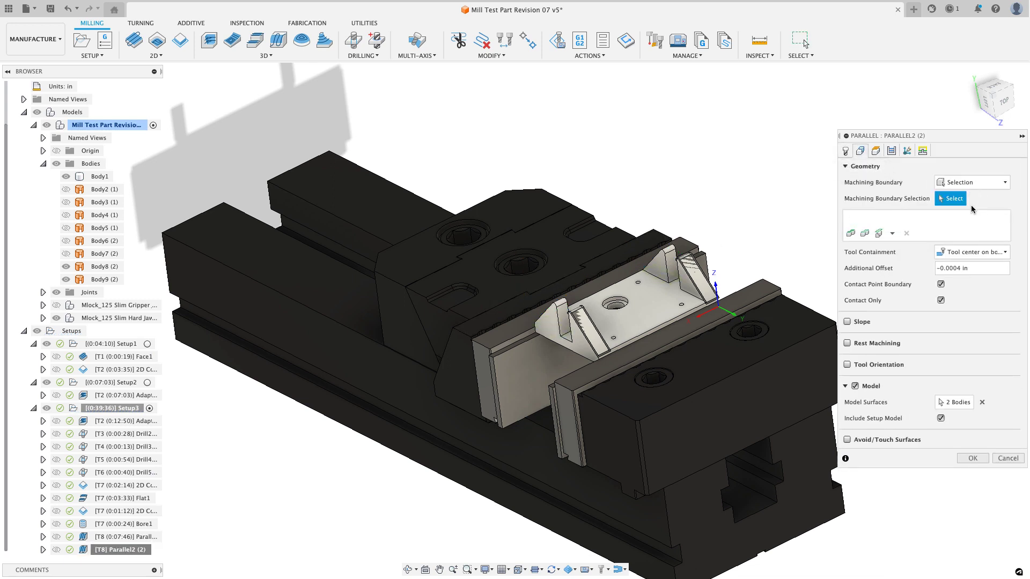
click(982, 402)
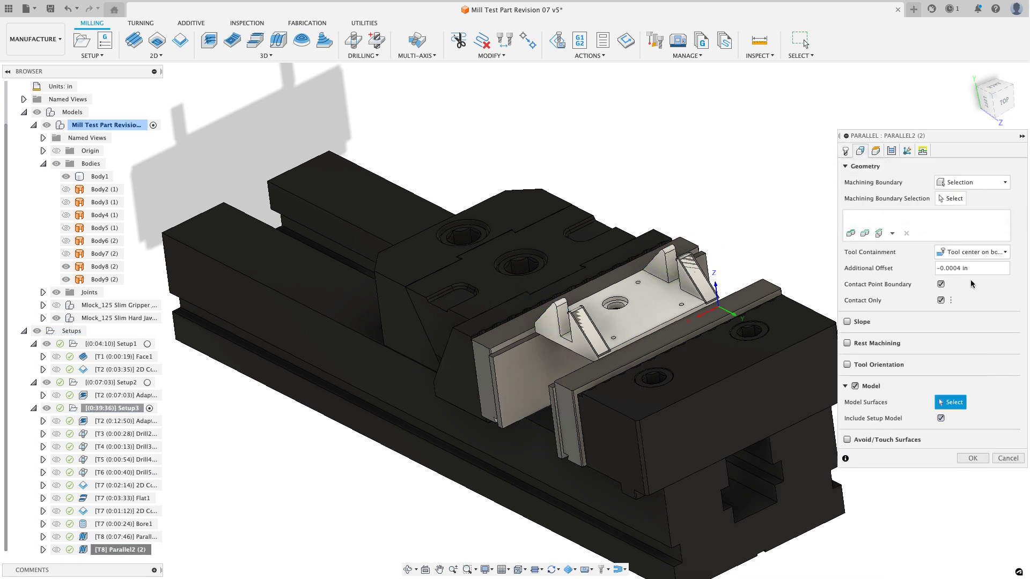
- Add a machining boundary chain around the edges of the extended sloped surface Body9 on the opposite-side rib
click(956, 200)
click(866, 233)
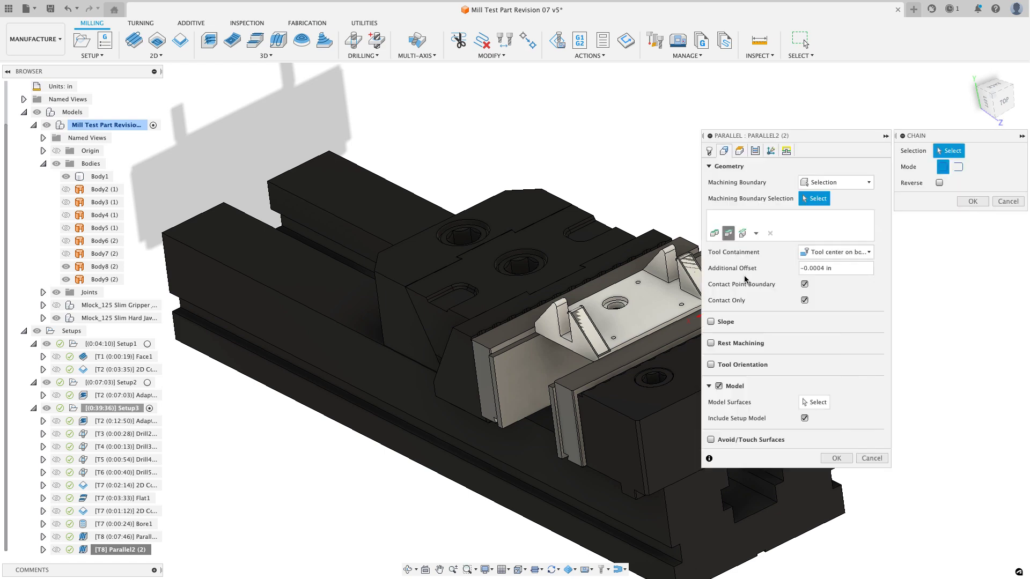
scroll(587, 334, up, 10)
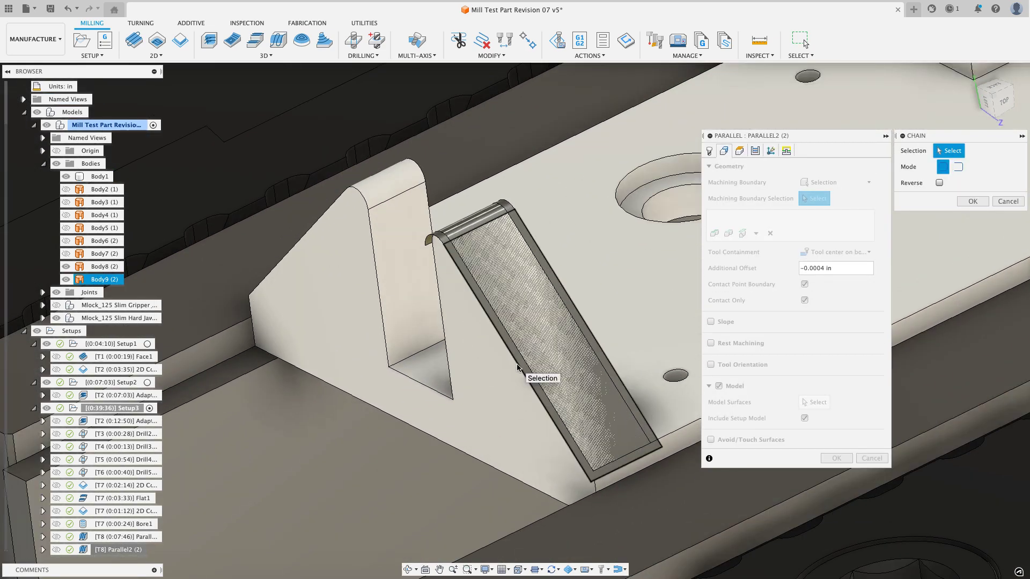
click(517, 367)
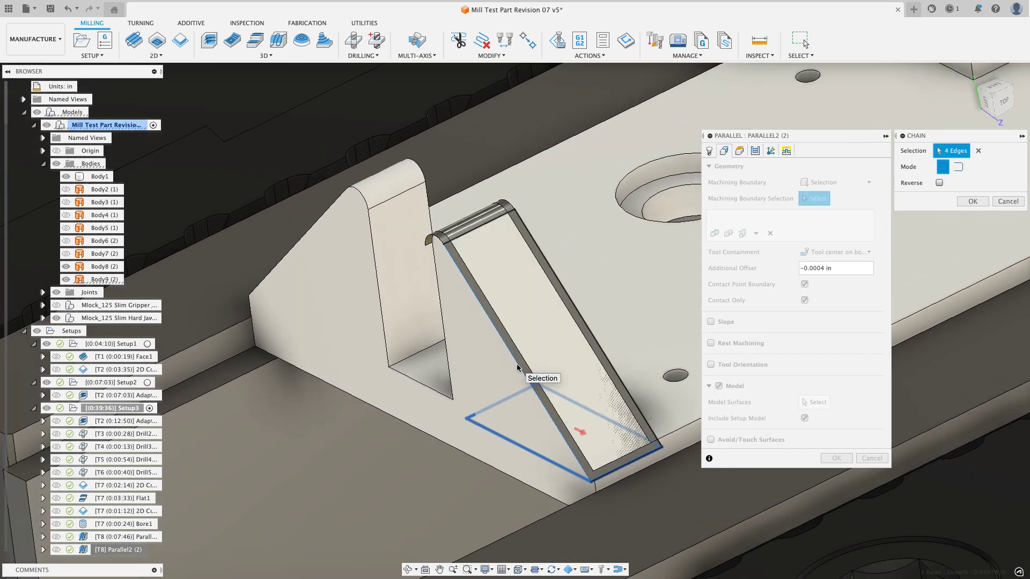
click(439, 244)
click(972, 201)
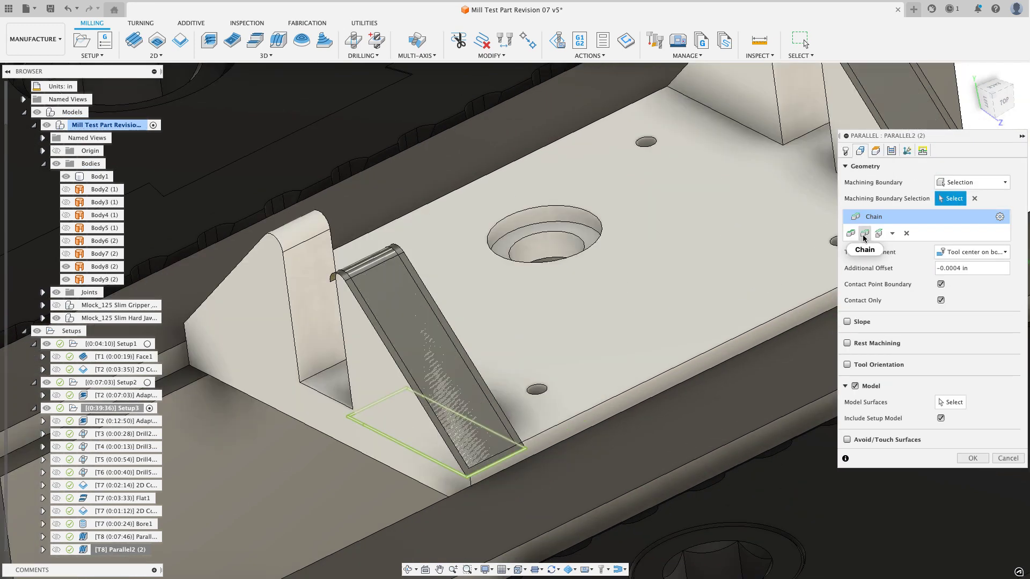
- Add a second machining boundary chain around the edges of the sloped surface Body8 on the neighbouring rib
click(863, 234)
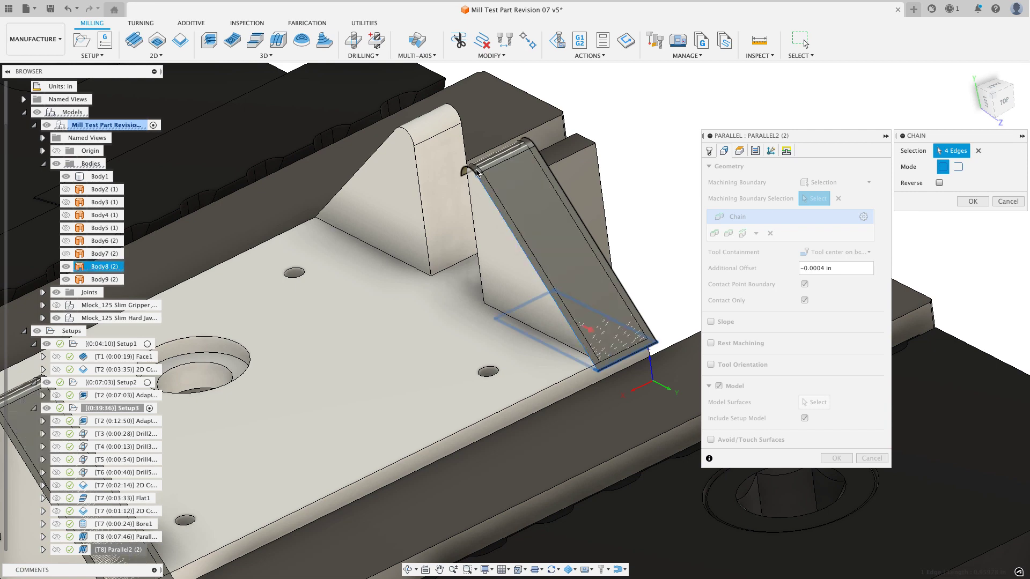
click(473, 172)
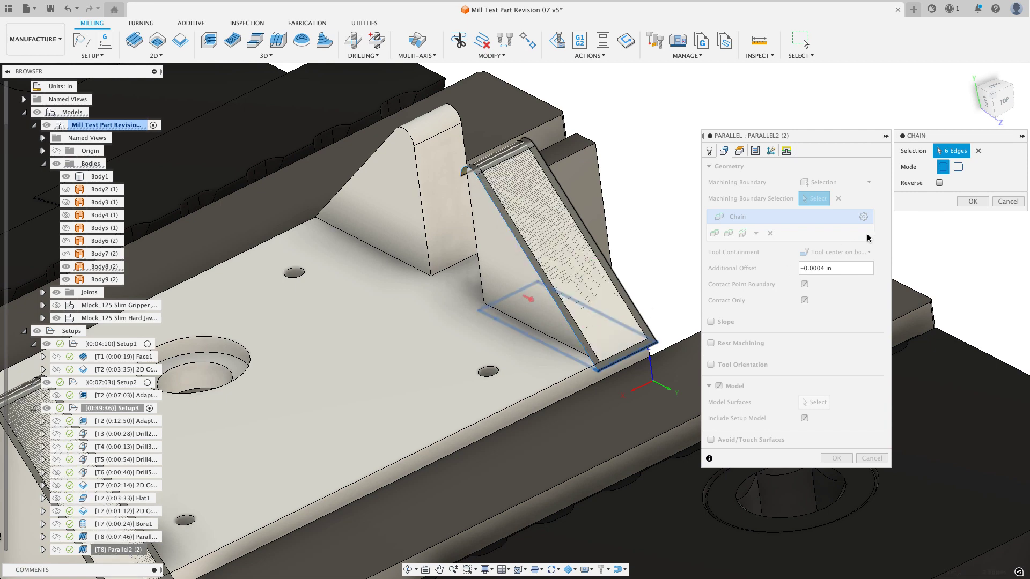
click(963, 201)
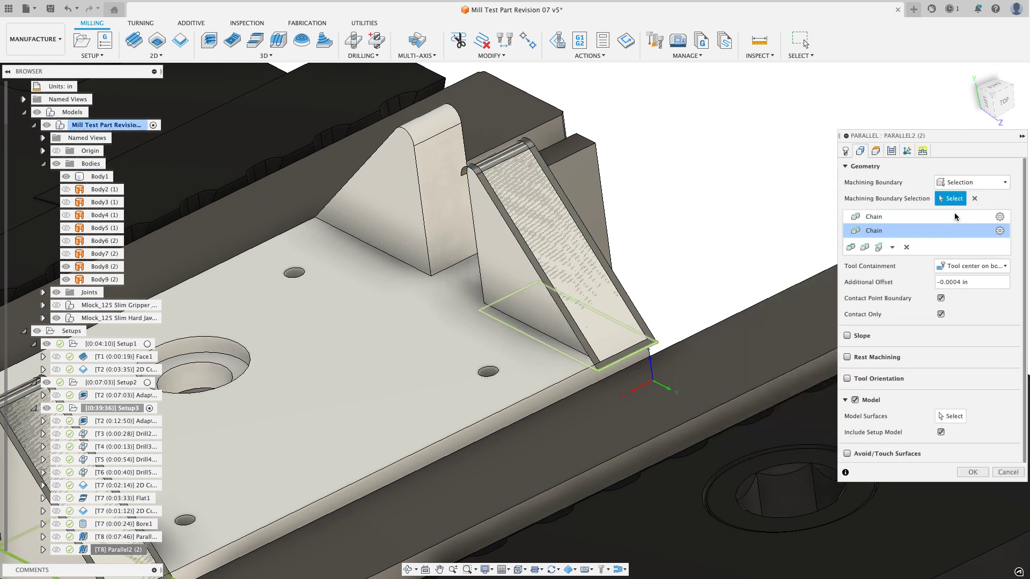
- Select Body8 and Body9 as the model surfaces and generate the duplicated Parallel toolpath
click(952, 416)
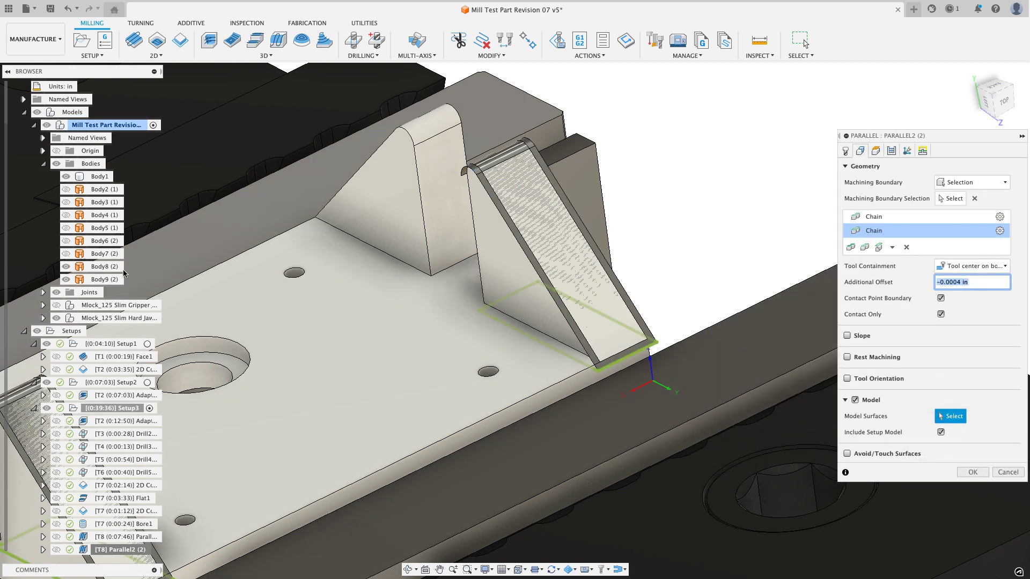
click(122, 269)
click(119, 280)
scroll(631, 290, down, 5)
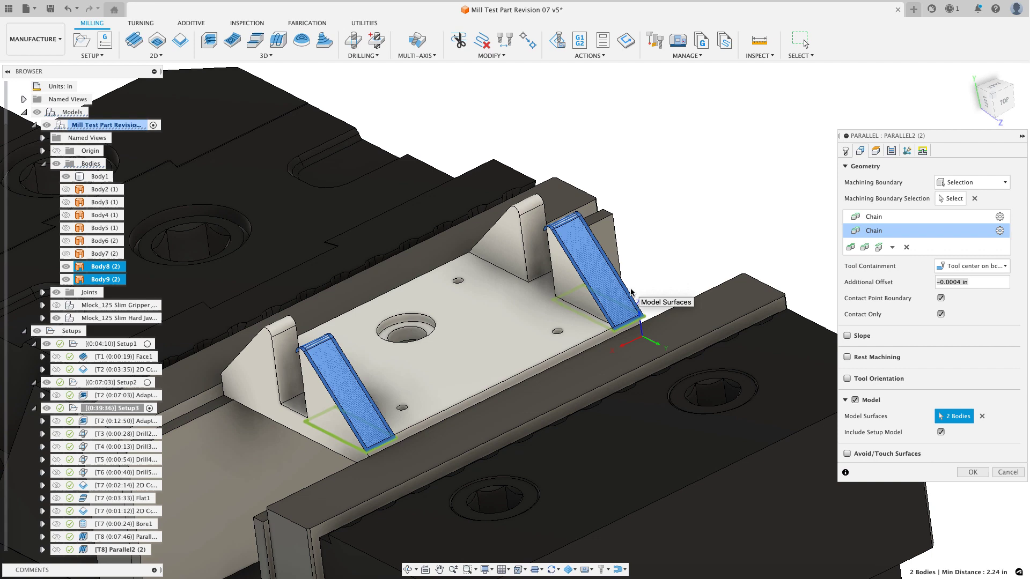
shift+middle_drag(632, 290, 666, 289)
click(968, 471)
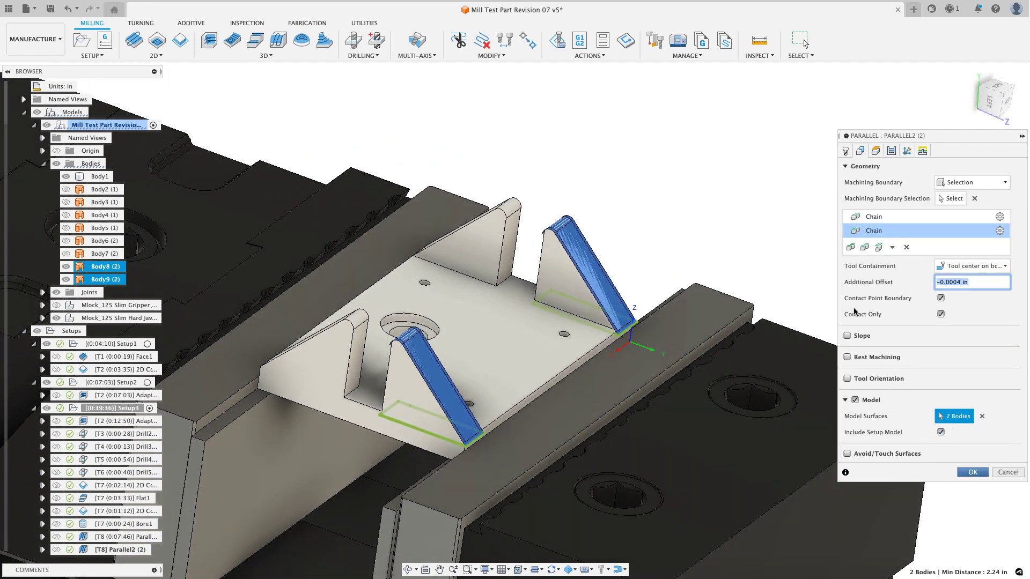
- Run a machine simulation of the duplicated Parallel toolpath over the second pair of ribs
shift+middle_drag(854, 292, 832, 285)
scroll(832, 285, down, 2)
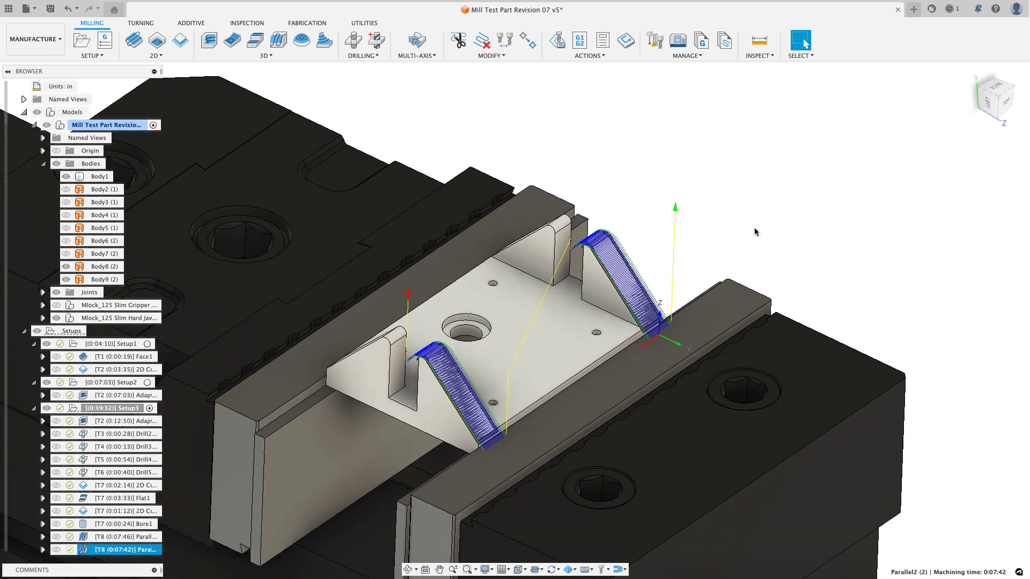
click(557, 40)
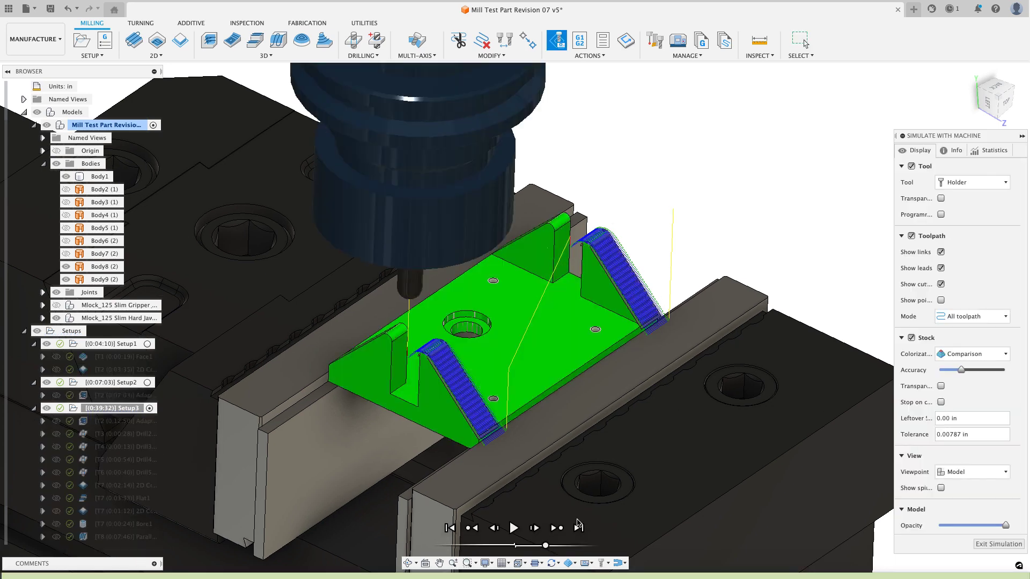
click(514, 528)
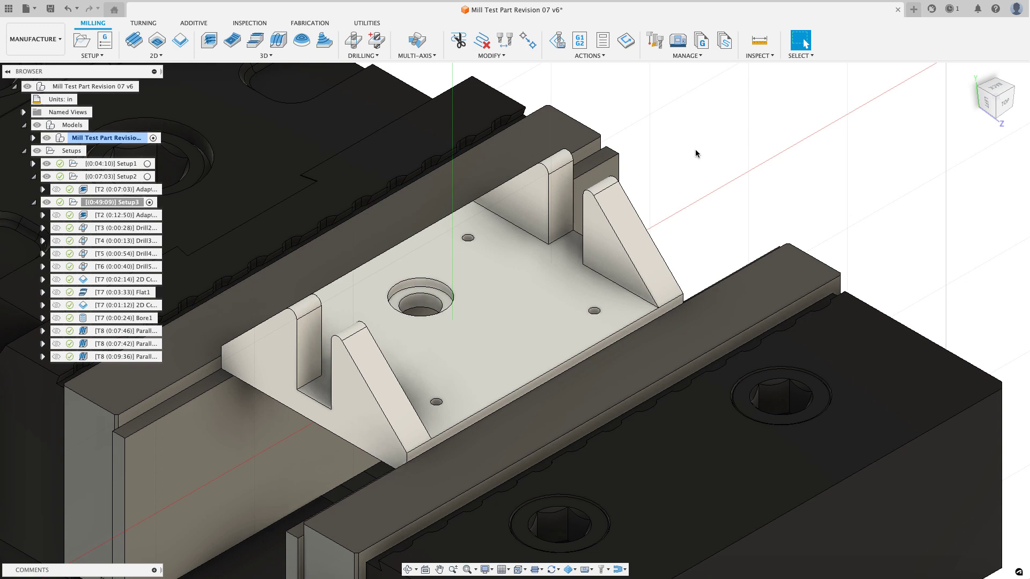
- Edit Parallel2 (2), set its pass direction to 1 deg and regenerate the toolpath
click(145, 345)
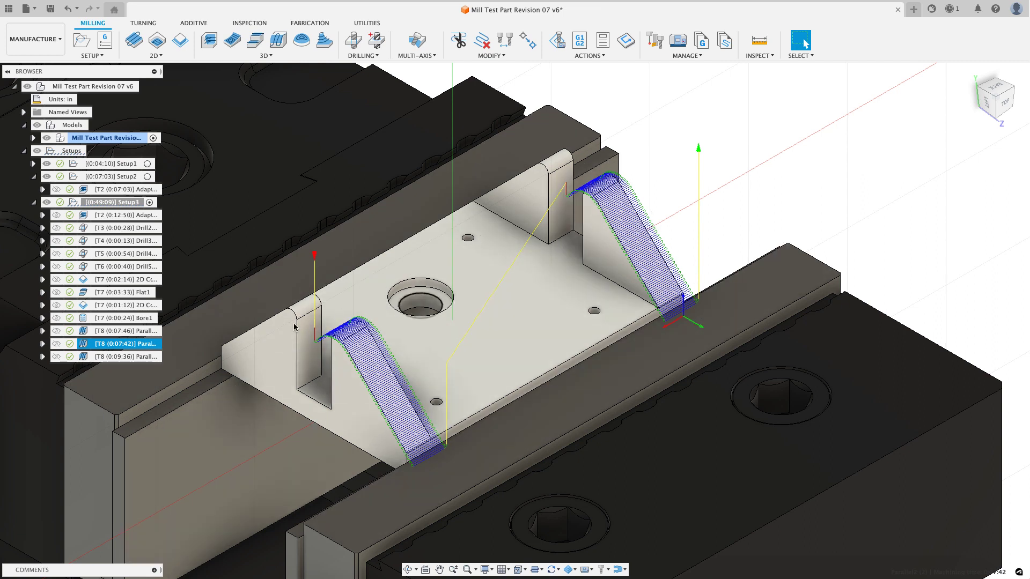
right_click(135, 357)
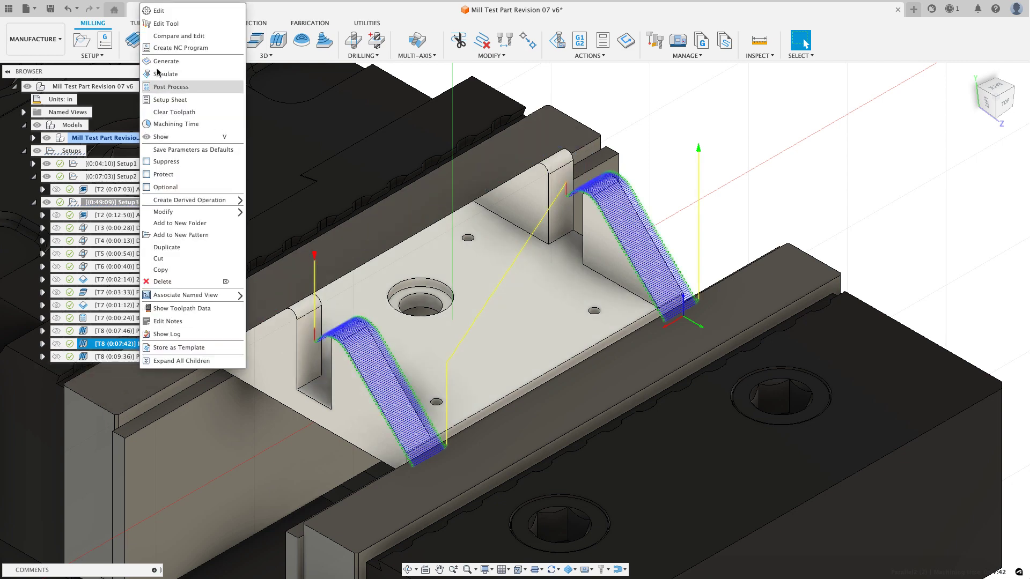
click(187, 23)
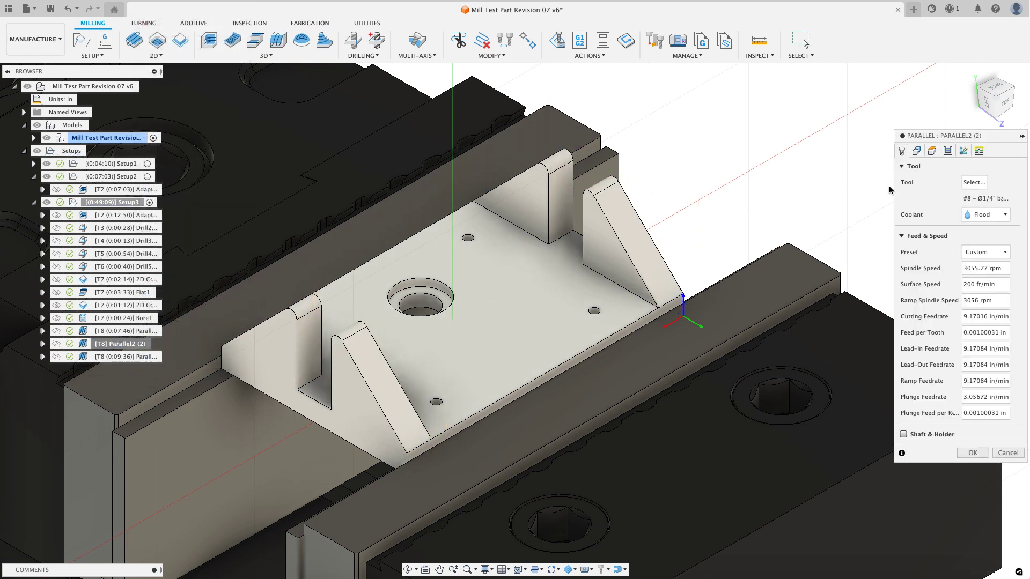
click(947, 151)
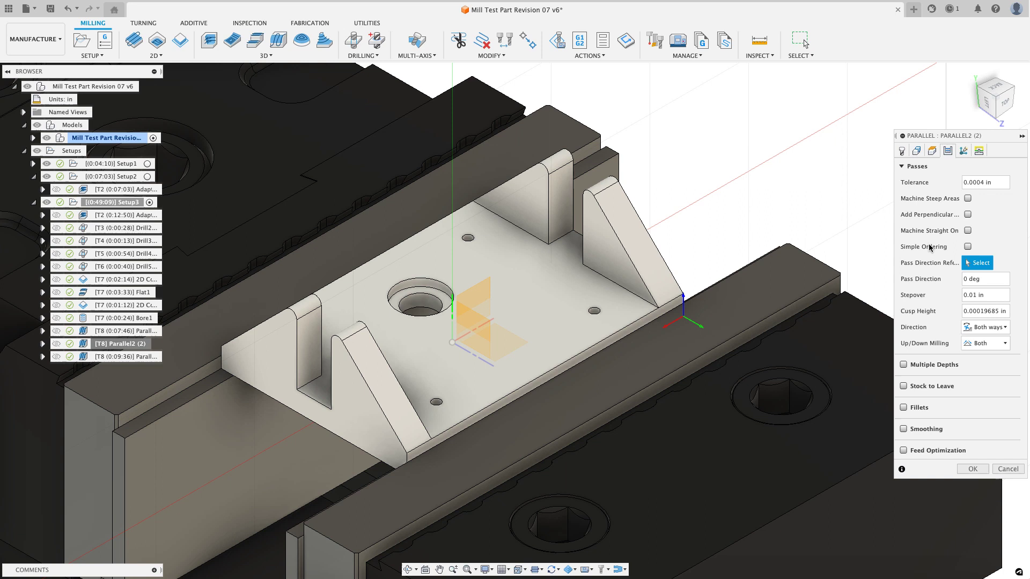
click(986, 279)
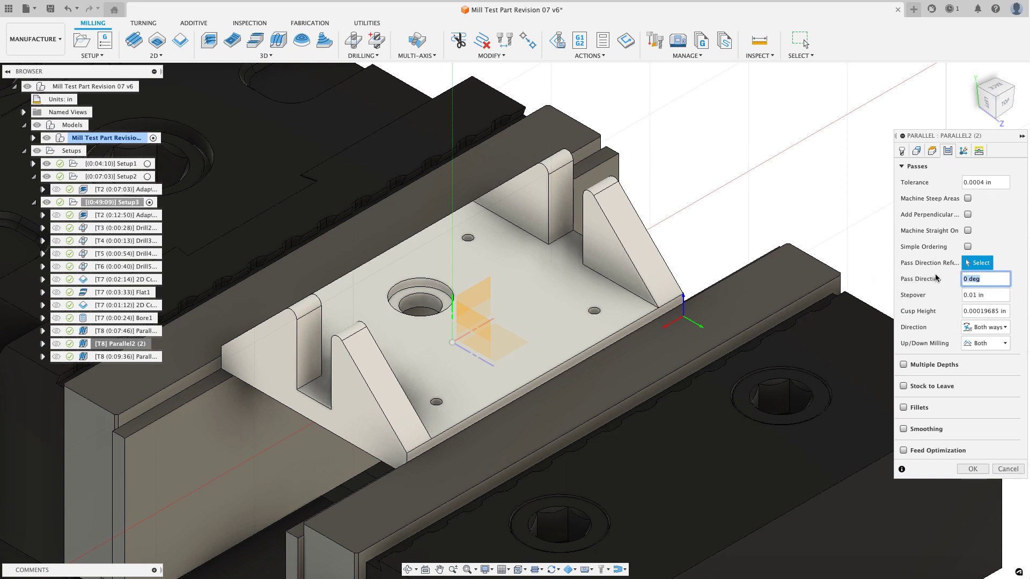
text(180)
click(969, 469)
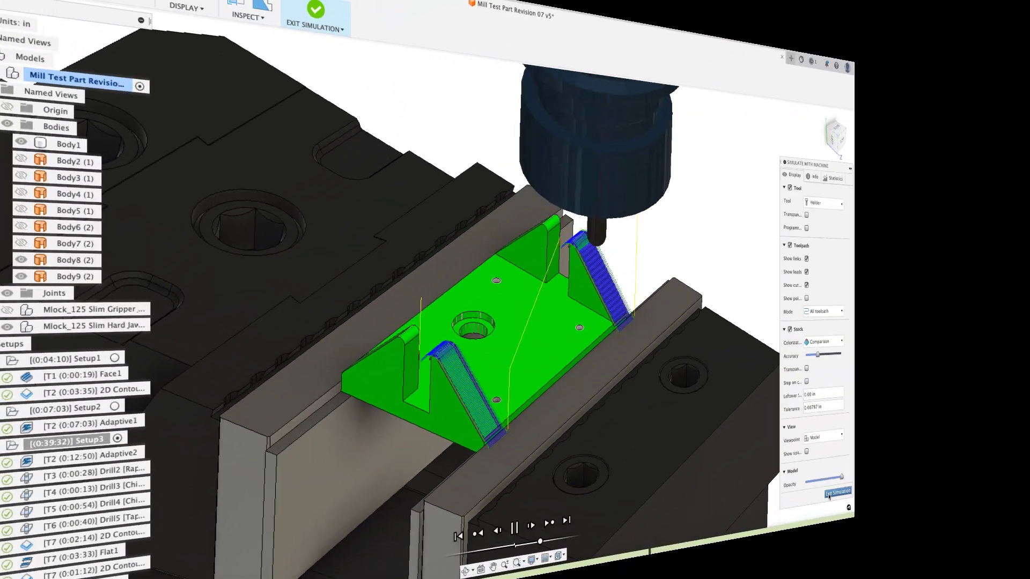
- Inspect the duplicated Parallel toolpath over the rounded rib tops from the opposite side of the part
click(829, 493)
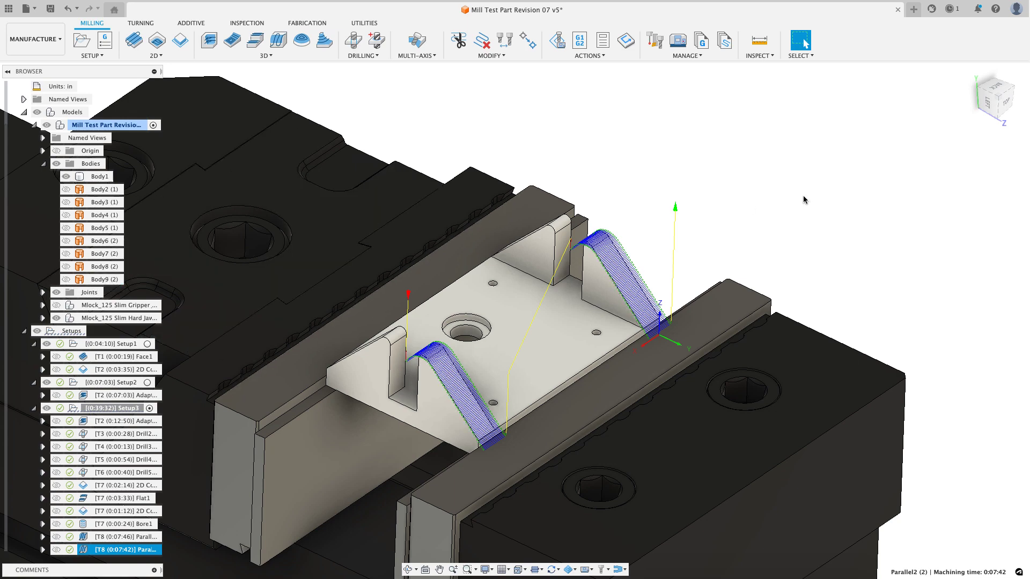
click(979, 91)
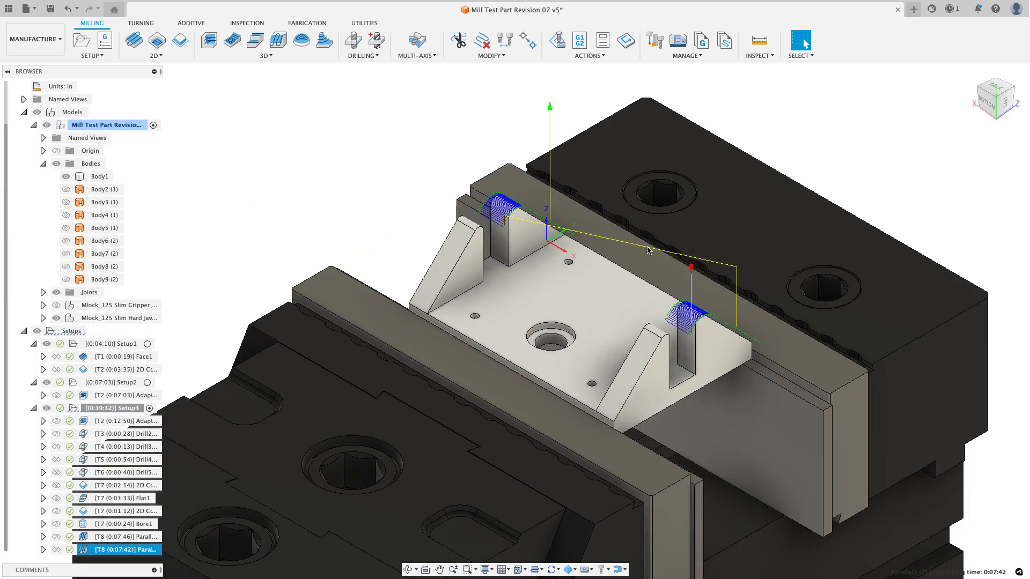
- Copy the first Parallel toolpath on the long sloped ribs and paste it at the end of Setup3
click(149, 537)
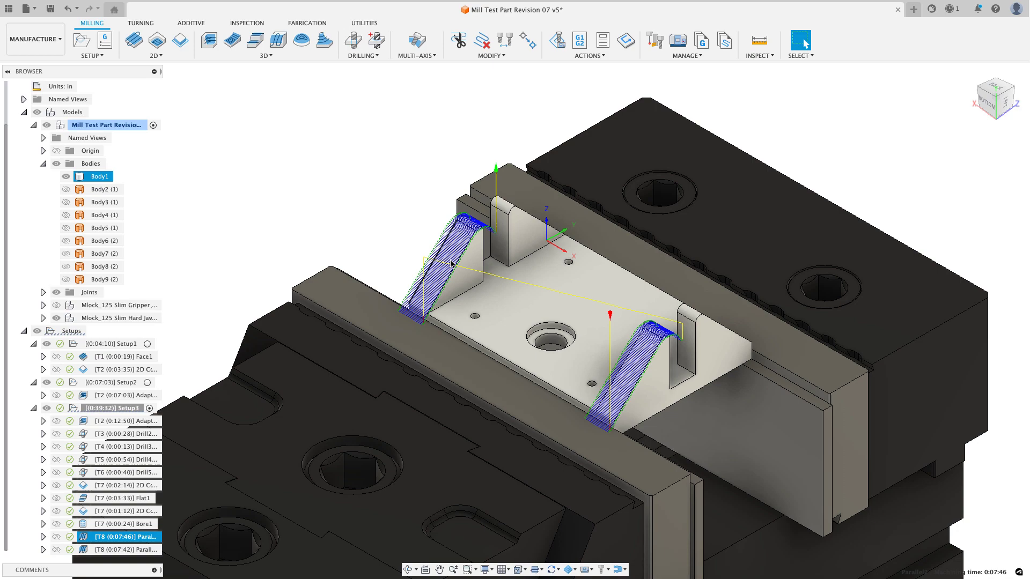
scroll(429, 258, up, 3)
scroll(409, 276, down, 4)
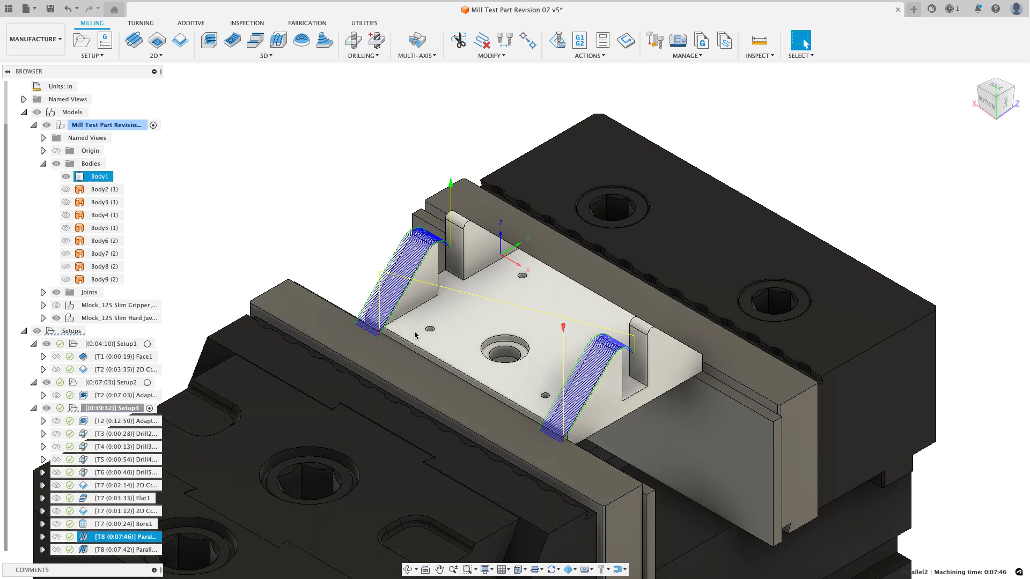
right_click(150, 534)
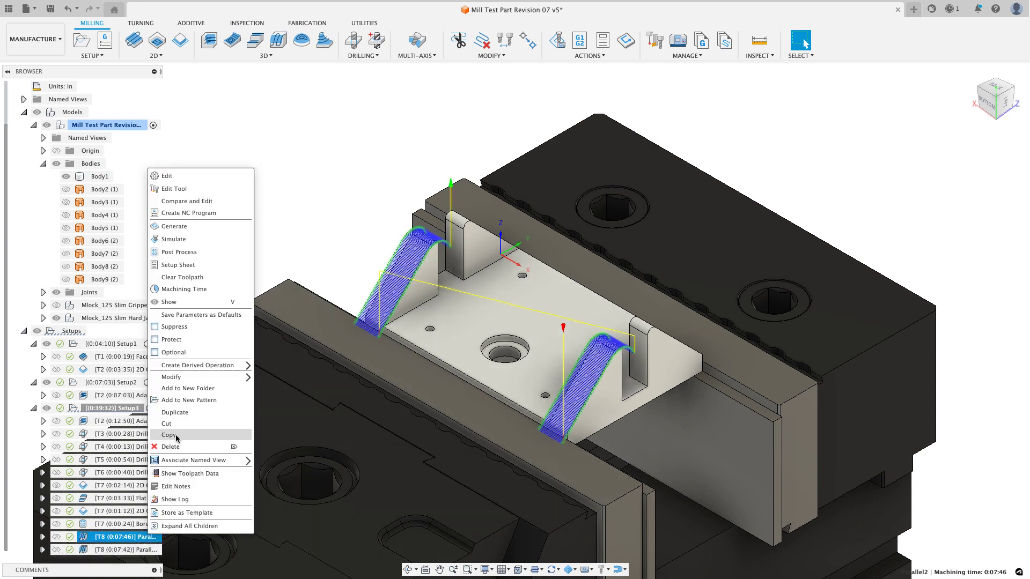
right_click(130, 411)
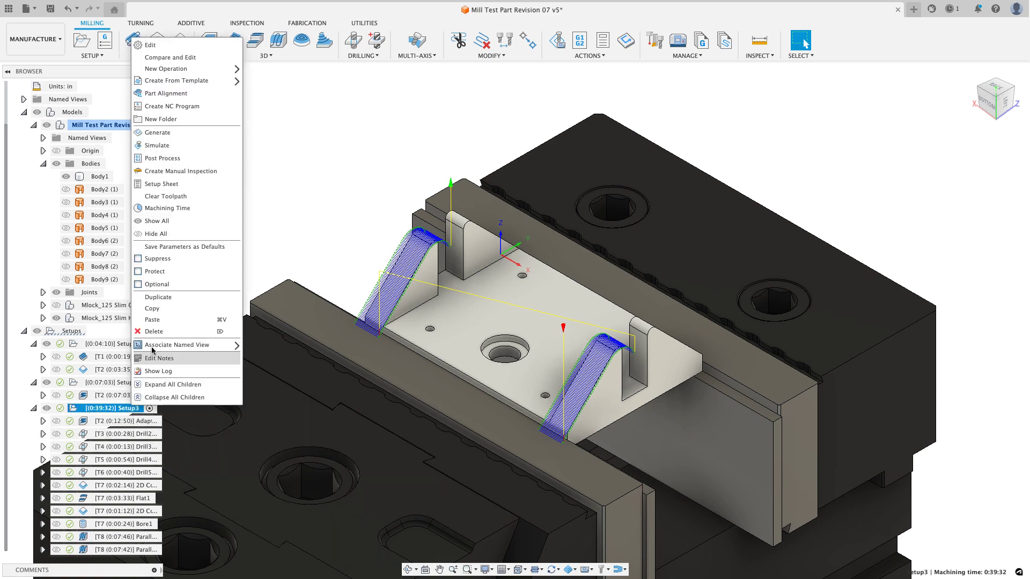
click(152, 319)
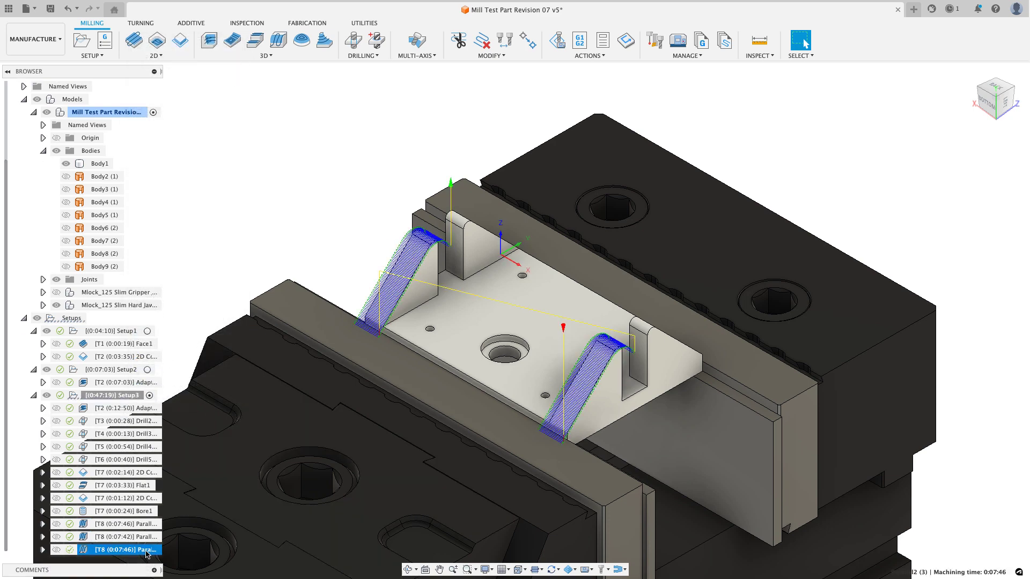
- Edit Parallel2 (3), change its pass direction so the passes run across the sloped ribs, and regenerate the toolpath
right_click(149, 550)
click(179, 195)
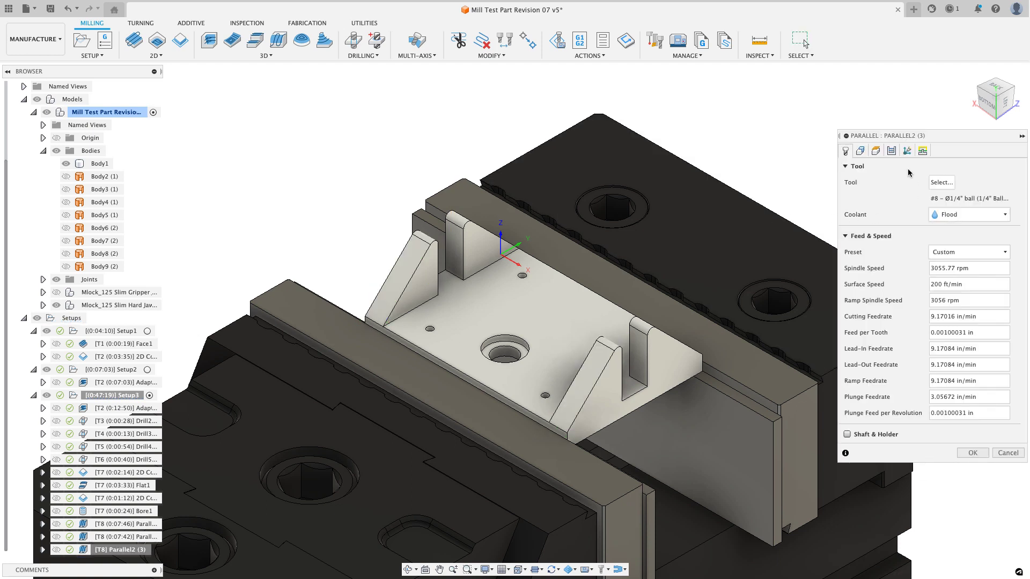
click(891, 151)
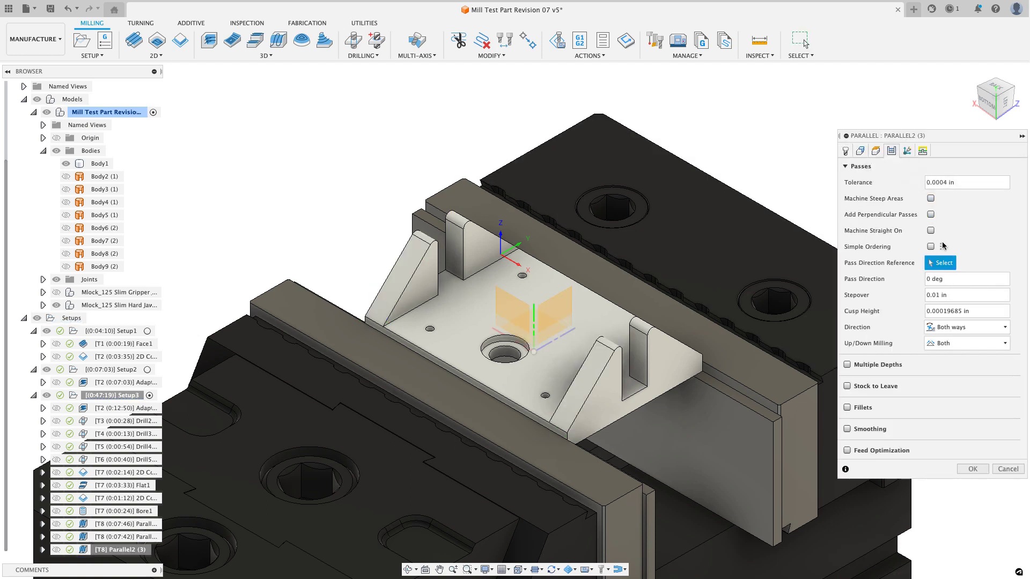
click(967, 279)
text(90)
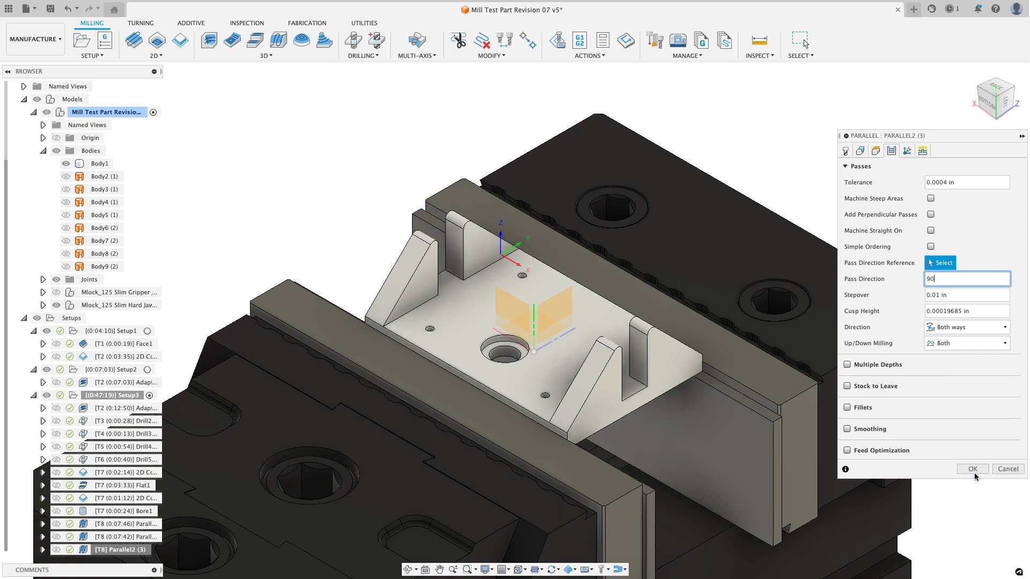
click(973, 471)
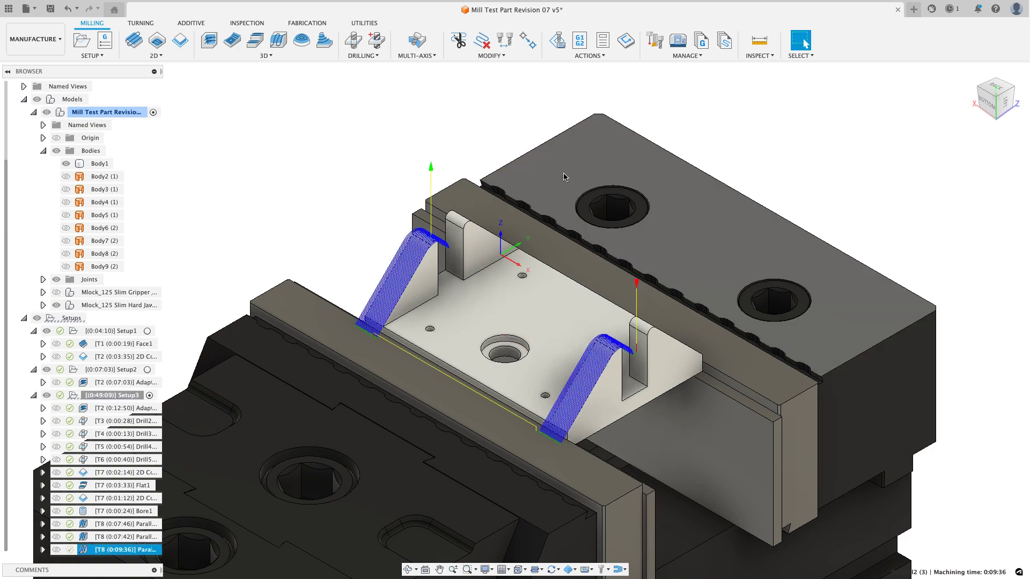
- Examine the crosswise Parallel toolpath and its linking moves over the two long sloped ribs
scroll(611, 366, up, 10)
scroll(611, 366, down, 10)
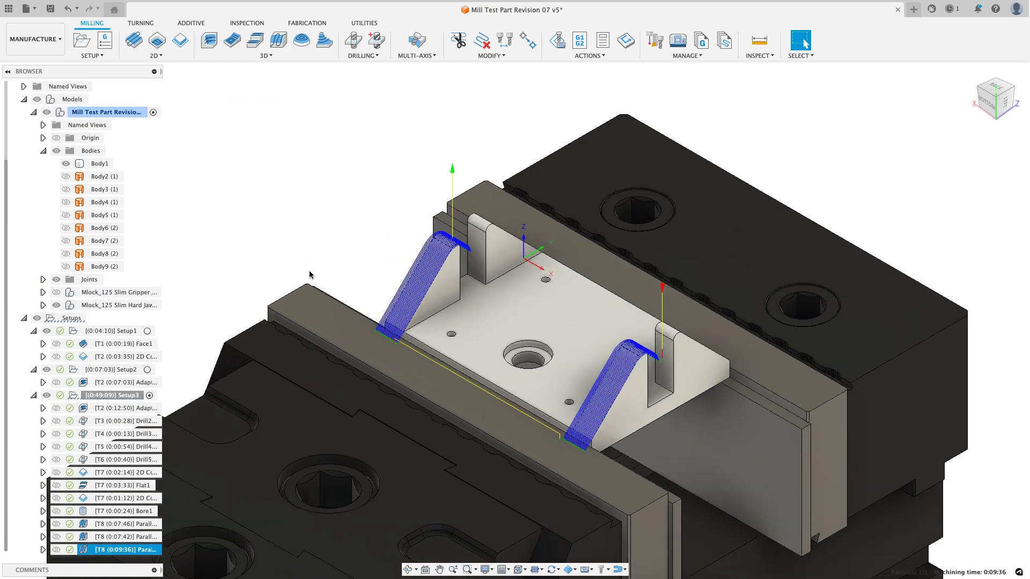
scroll(349, 273, up, 8)
scroll(349, 274, down, 10)
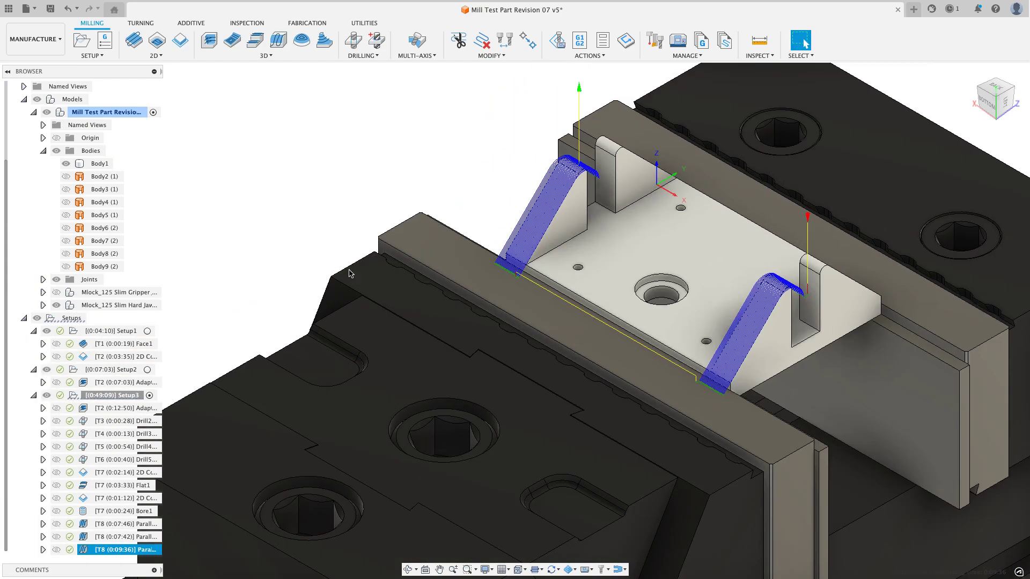
scroll(604, 208, up, 6)
middle_drag(604, 208, 471, 338)
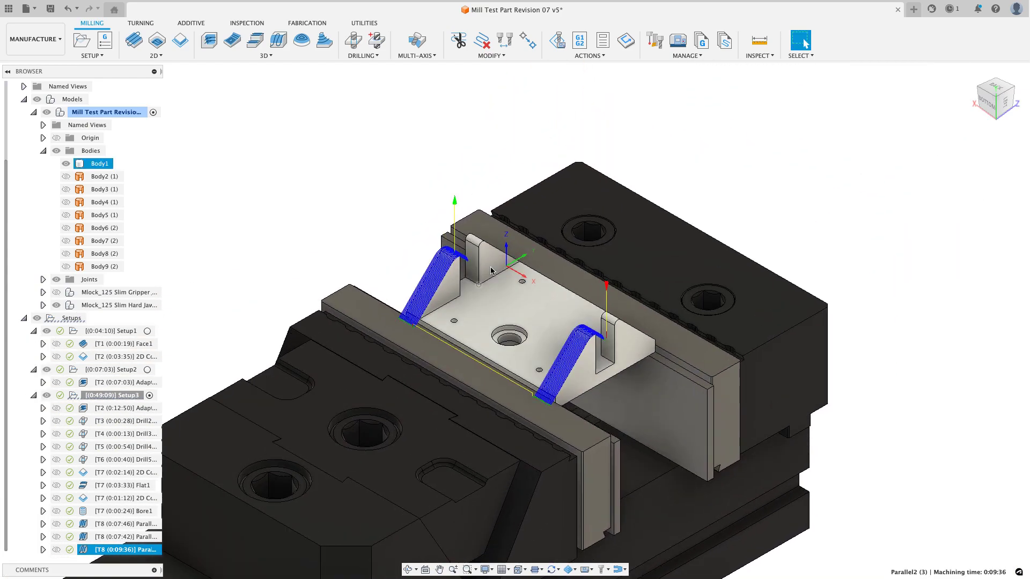
scroll(398, 176, up, 5)
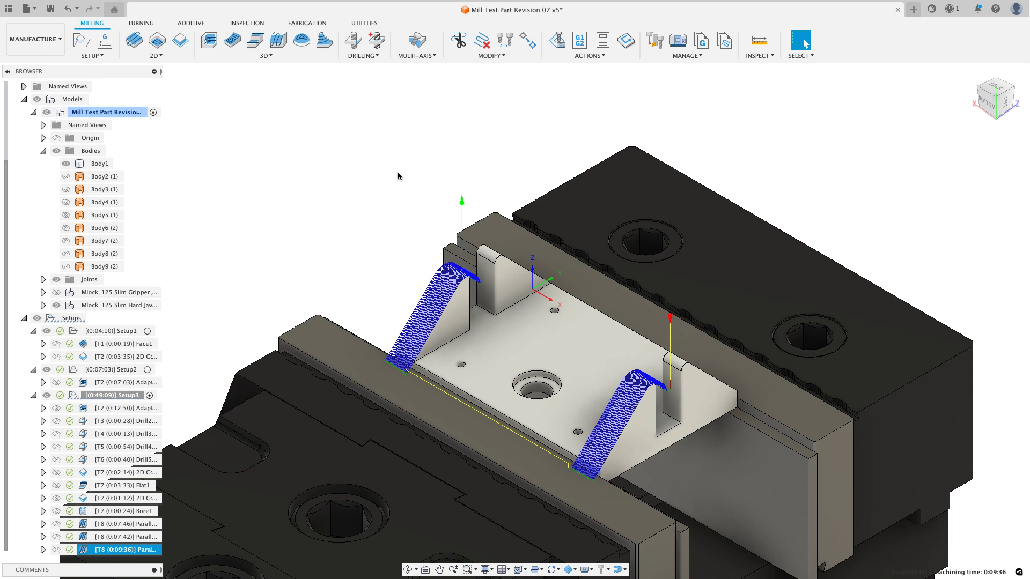